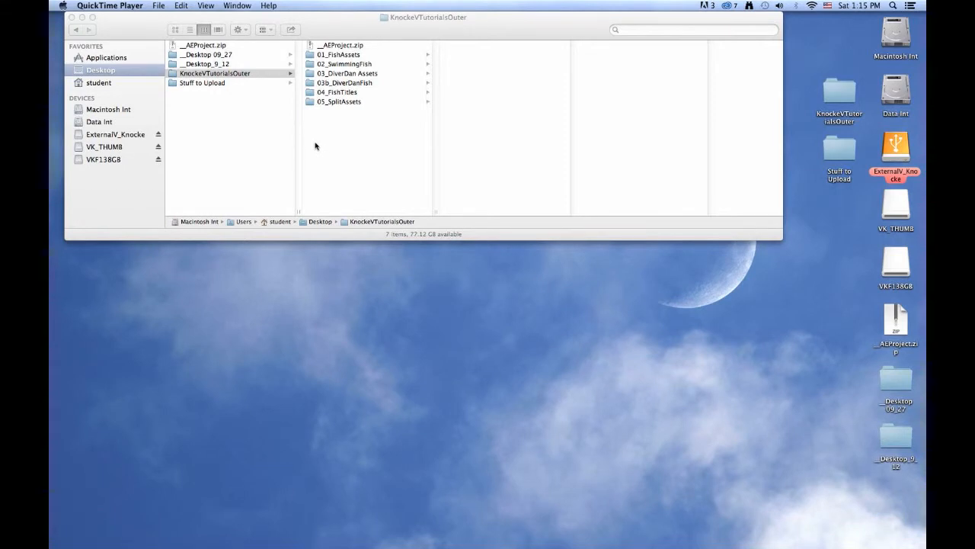
Extract the __AEProject.zip archive located in the outer tutorials folder.
{"action": "left_click", "coordinate": [332, 47]}
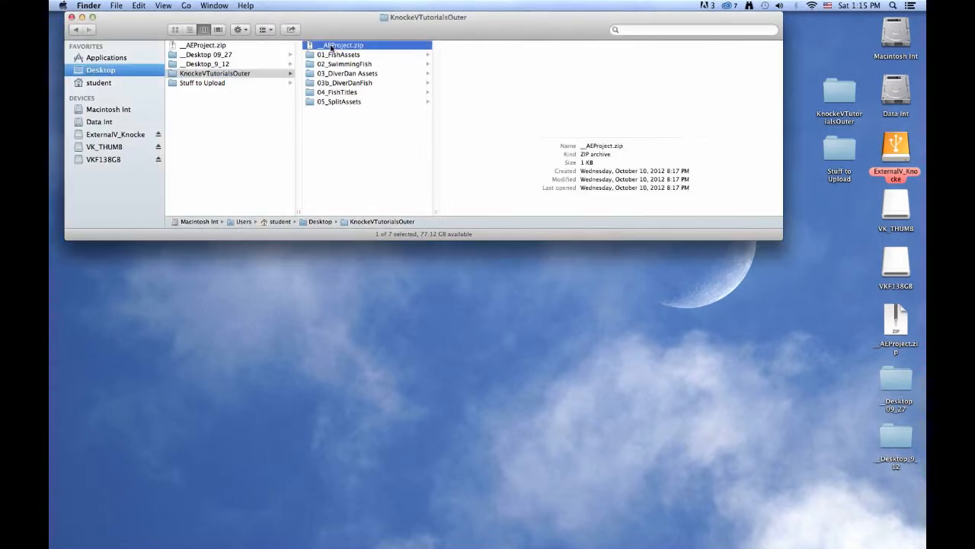
{"action": "double_click", "coordinate": [331, 46]}
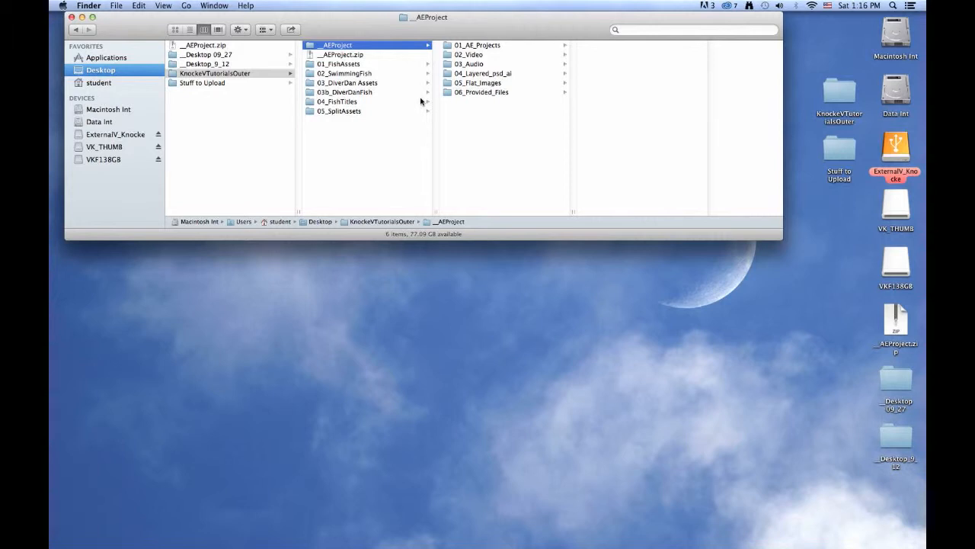
Rename the extracted __AEProject folder to the owner's last name and first initial followed by _Tutorials.
{"action": "left_click", "coordinate": [339, 46]}
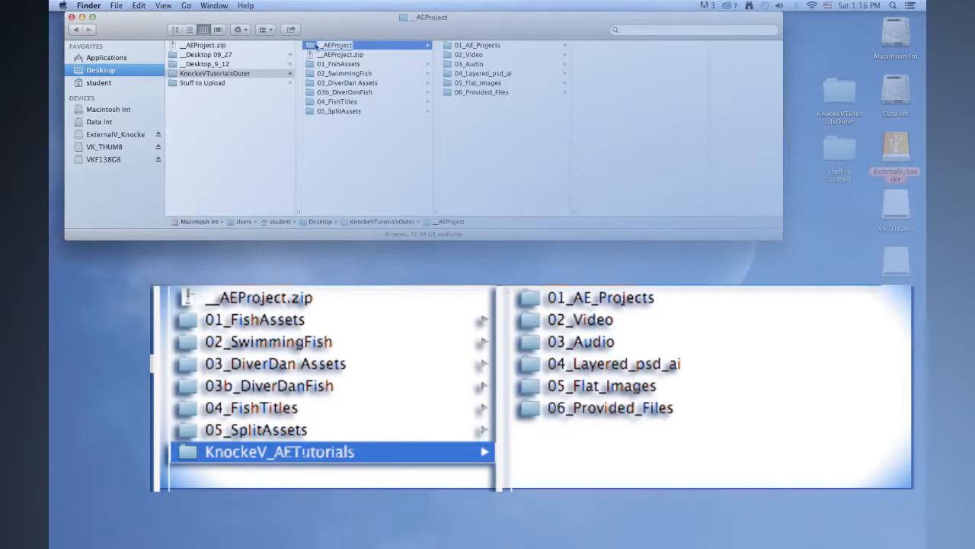
{"action": "left_click_drag", "start_coordinate": [352, 46], "coordinate": [310, 45]}
{"action": "type", "text": "KnockeV"}
{"action": "type", "text": "_Tutorials"}
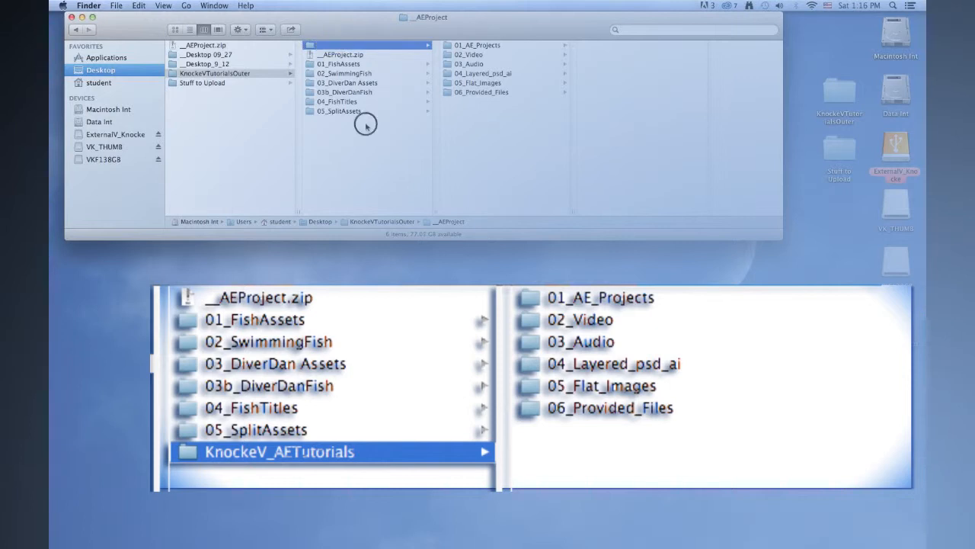
{"action": "left_click", "coordinate": [366, 127]}
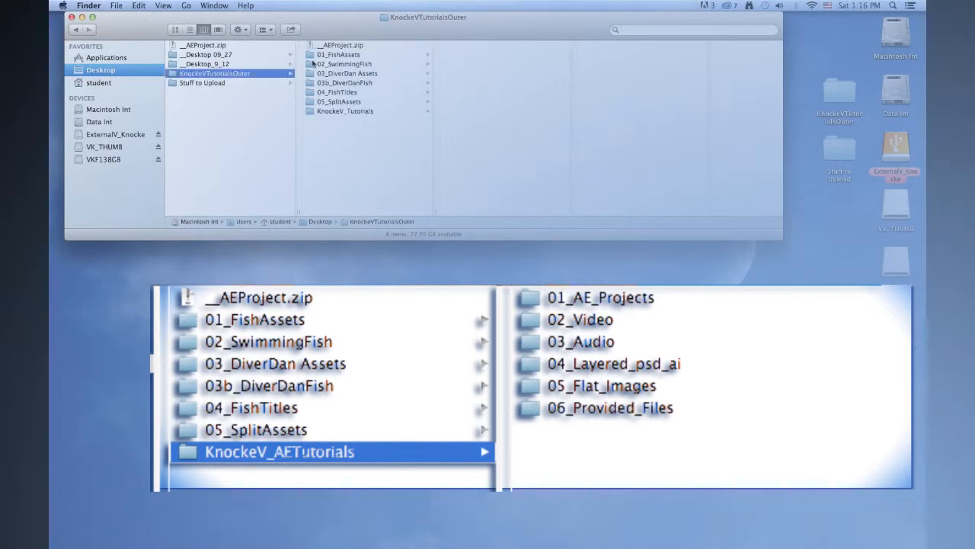
Look through the renamed project folder's six subfolders, from 01_AE_Projects to 06_Provided_Files.
{"action": "left_click", "coordinate": [311, 111]}
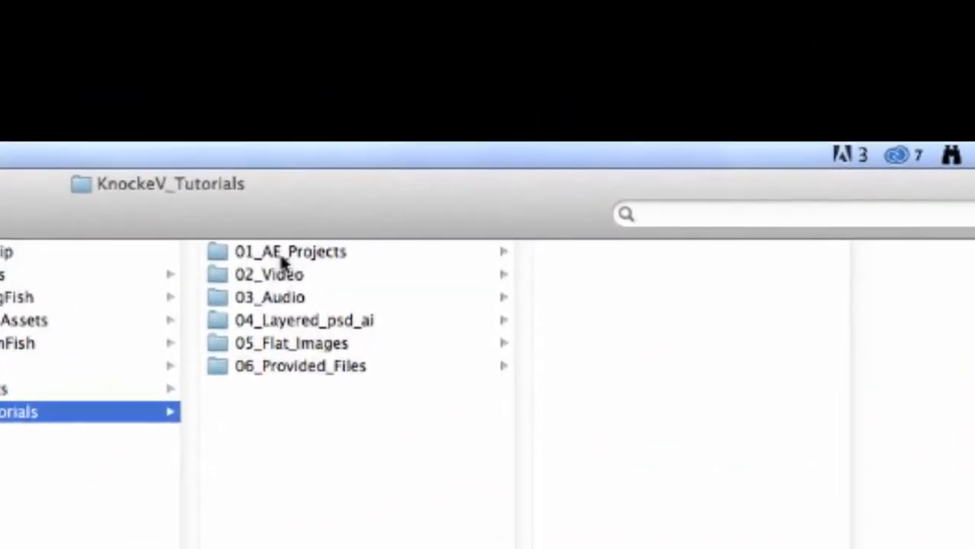
{"action": "left_click", "coordinate": [286, 253]}
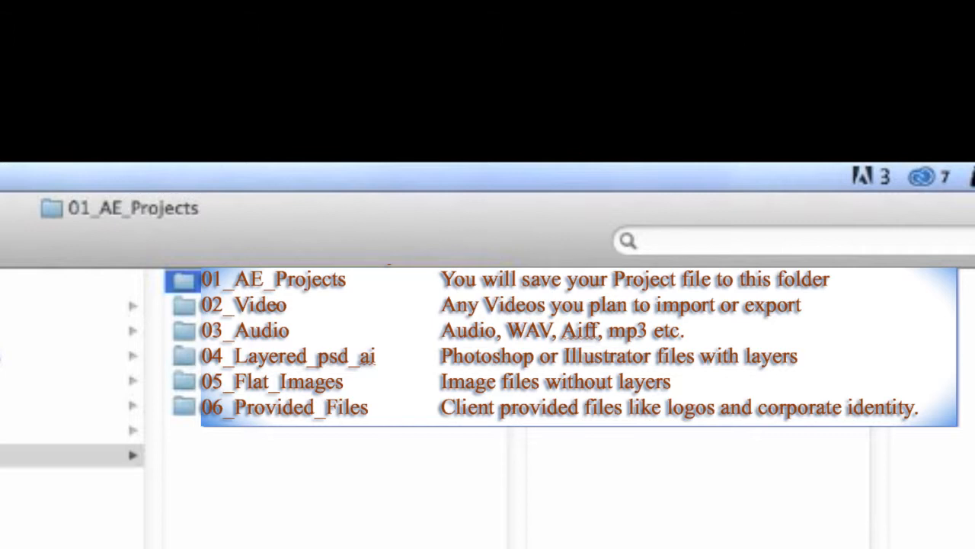
{"action": "left_click", "coordinate": [256, 312]}
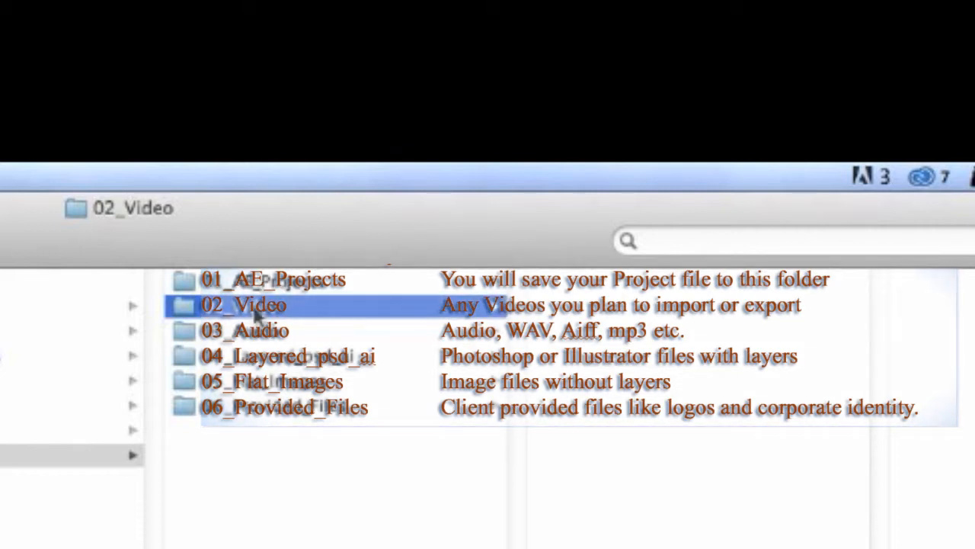
{"action": "left_click", "coordinate": [251, 339]}
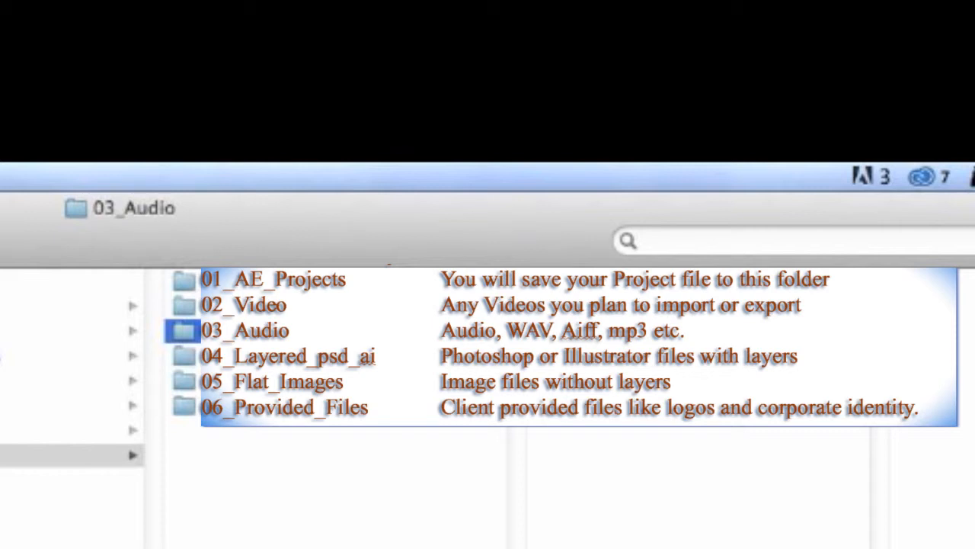
{"action": "left_click", "coordinate": [254, 361]}
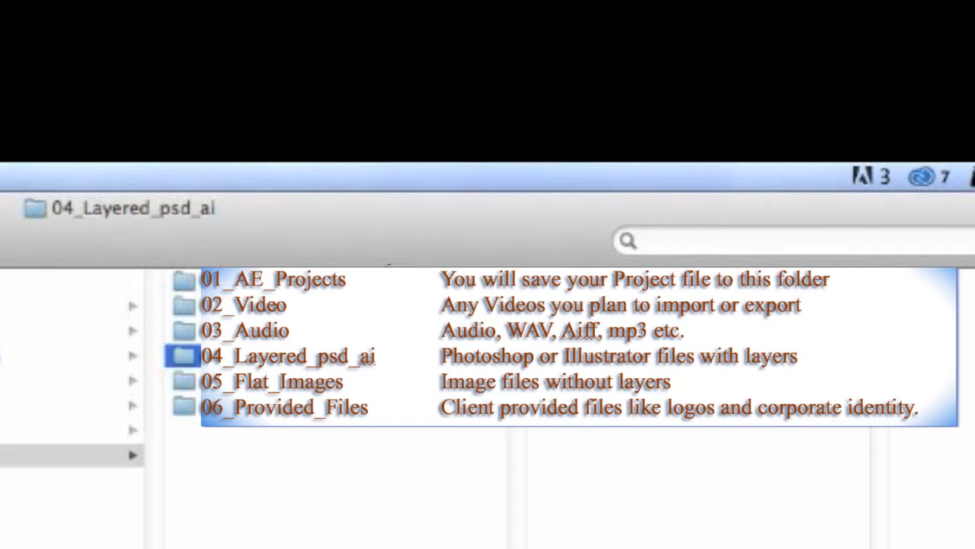
{"action": "left_click", "coordinate": [295, 383]}
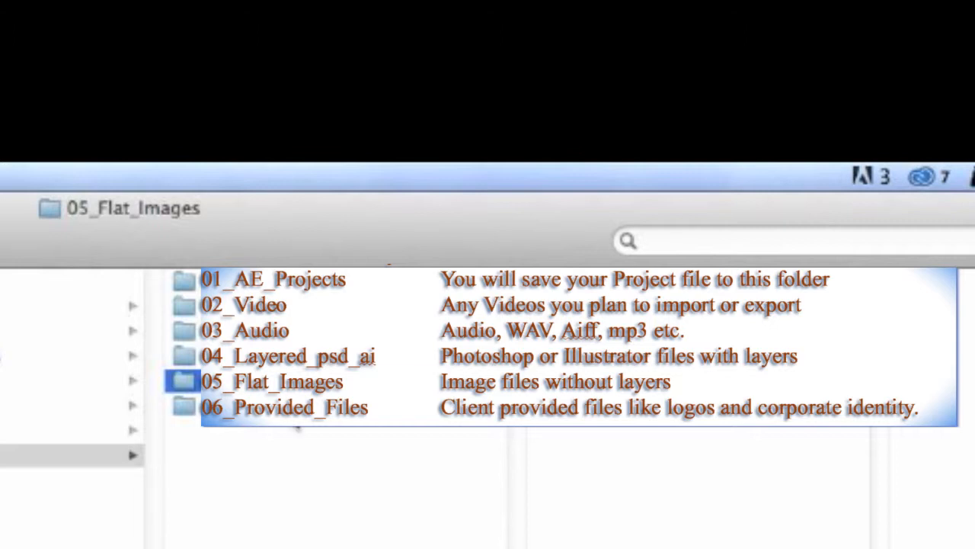
{"action": "left_click", "coordinate": [184, 406]}
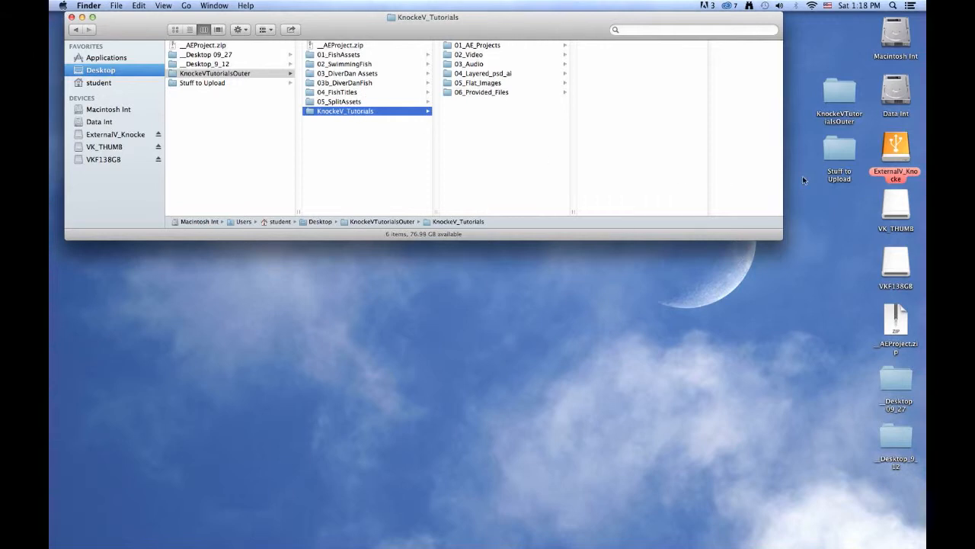
Open the external USB drive in a second file window, make it wider and shorter, and place it directly below the first window.
{"action": "left_click", "coordinate": [893, 152]}
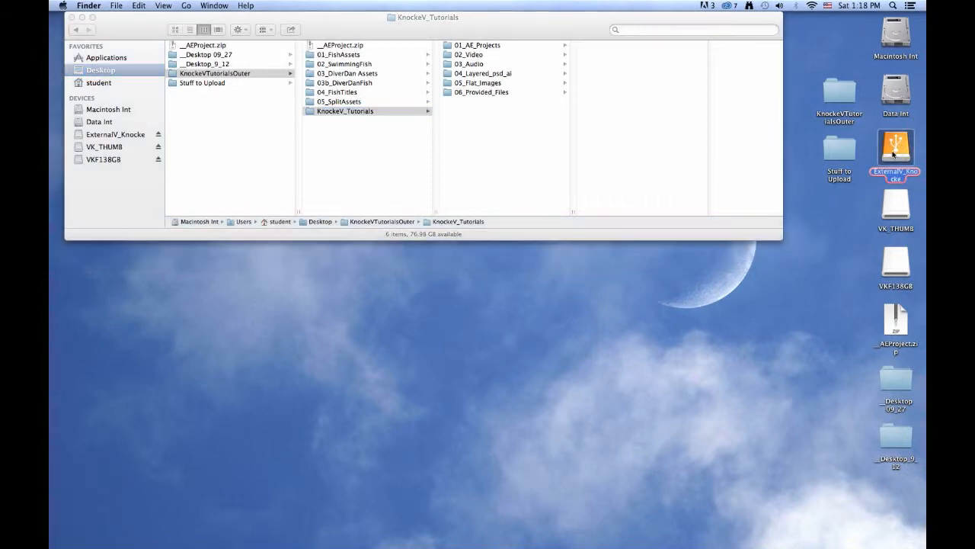
{"action": "key", "text": "super+o"}
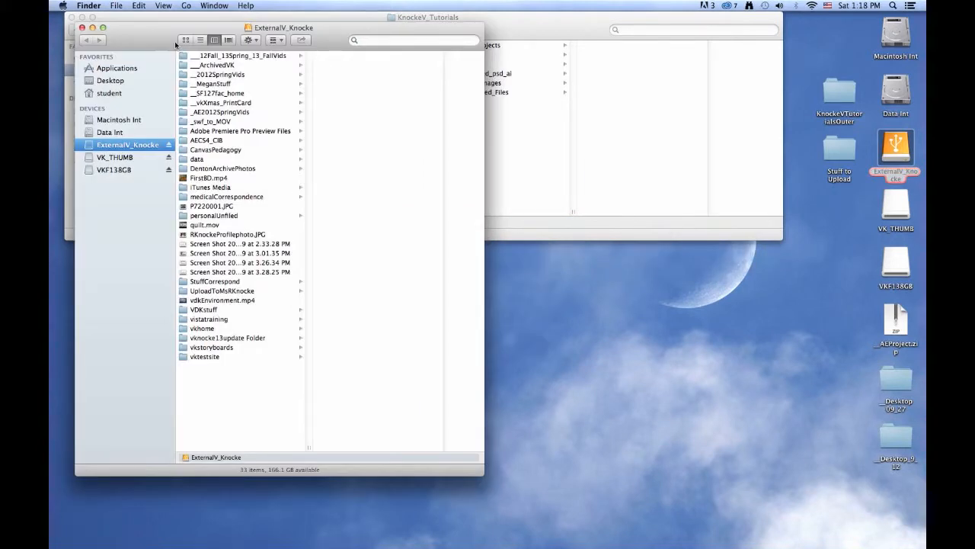
{"action": "left_click_drag", "start_coordinate": [150, 39], "coordinate": [164, 87]}
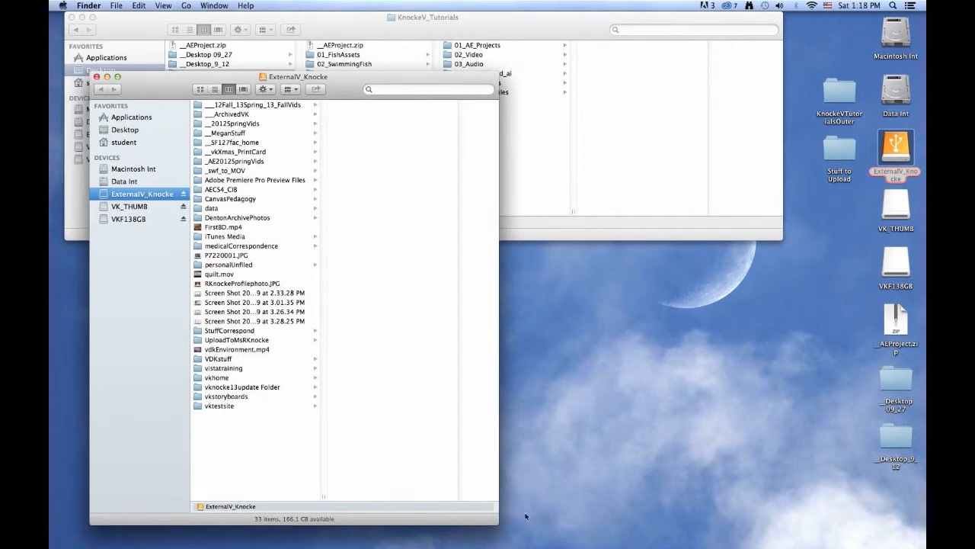
{"action": "left_click_drag", "start_coordinate": [496, 521], "coordinate": [829, 363]}
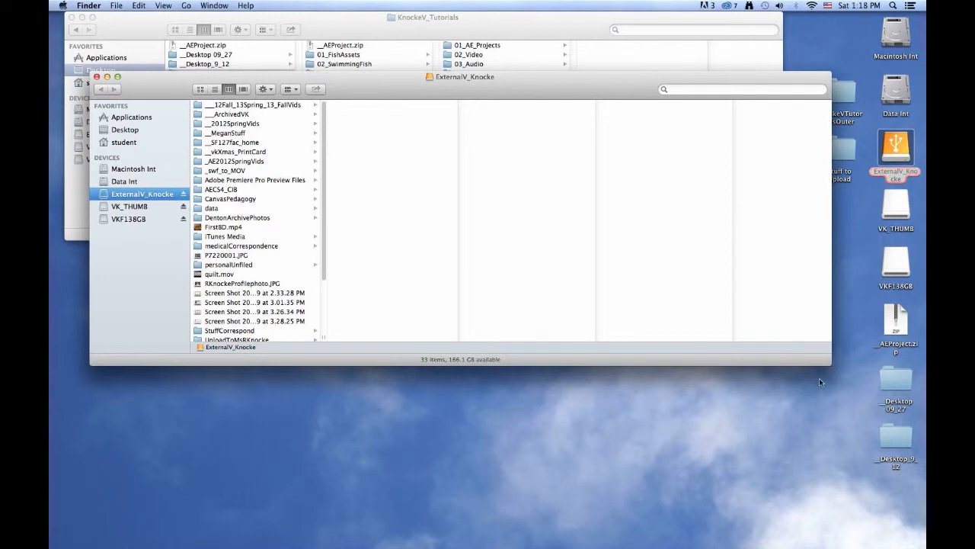
{"action": "left_click_drag", "start_coordinate": [152, 92], "coordinate": [130, 263]}
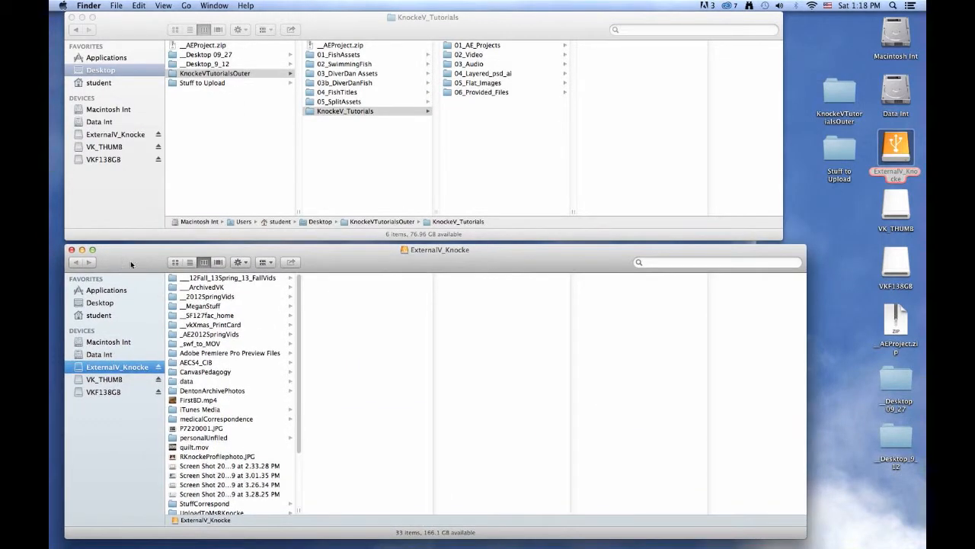
In the lower window, browse to the 01_FishAssets folder inside the outer tutorials folder on the Desktop.
{"action": "left_click", "coordinate": [99, 292]}
{"action": "left_click", "coordinate": [100, 302]}
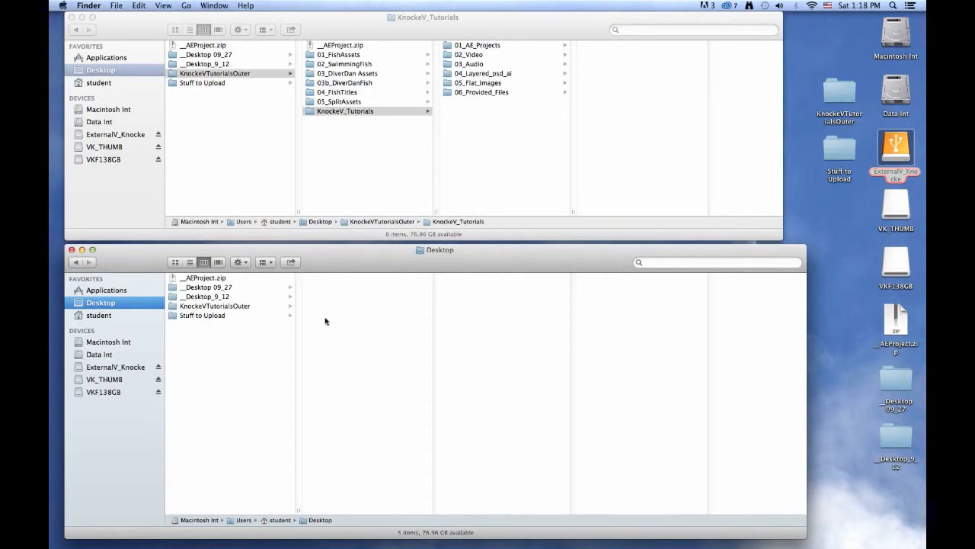
{"action": "left_click", "coordinate": [216, 306]}
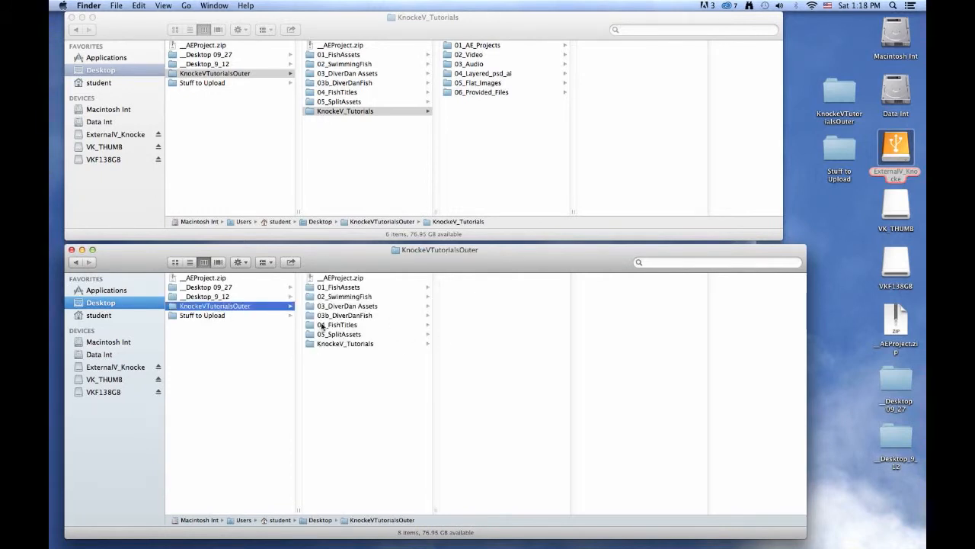
{"action": "left_click", "coordinate": [329, 288]}
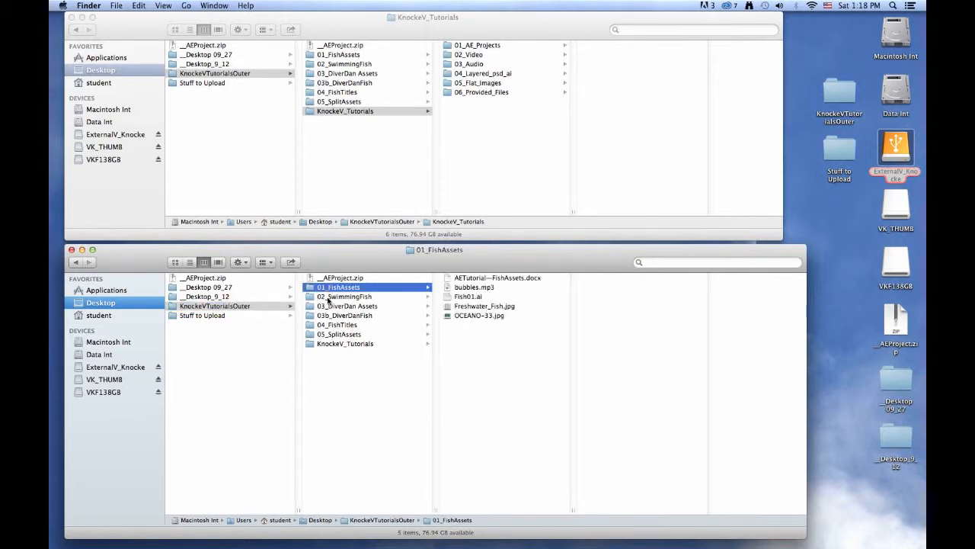
Move bubbles.mp3 from 01_FishAssets into the project's 03_Audio folder.
{"action": "left_click", "coordinate": [448, 288]}
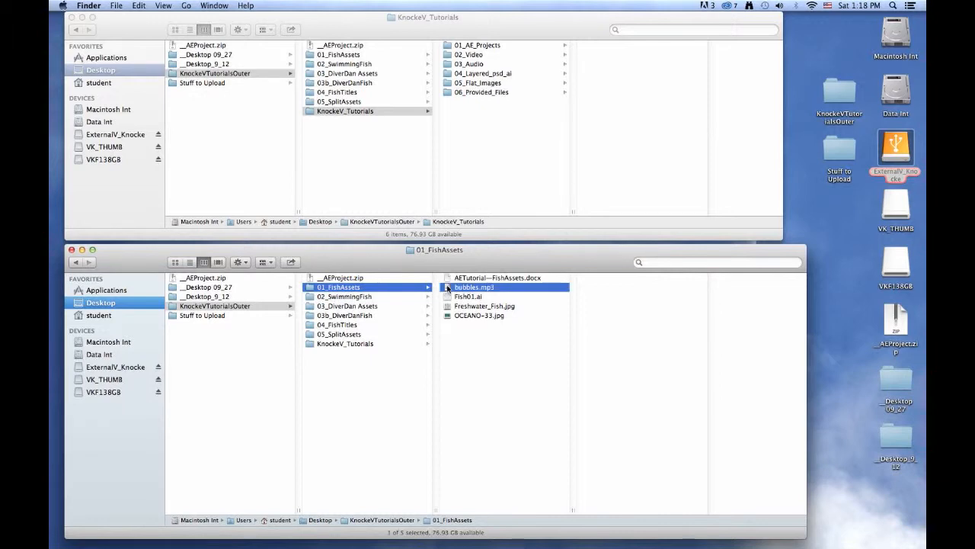
{"action": "left_click_drag", "start_coordinate": [448, 288], "coordinate": [465, 64]}
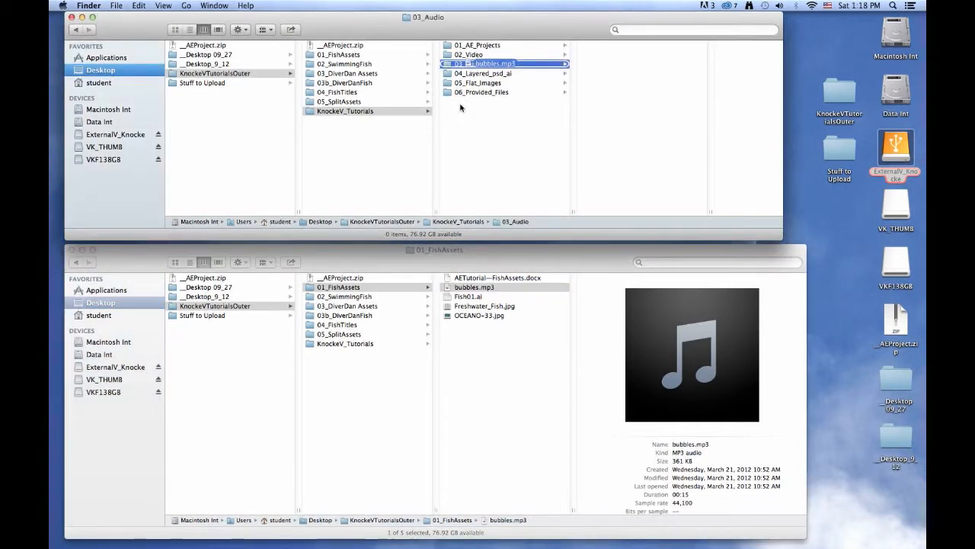
{"action": "left_click", "coordinate": [451, 289]}
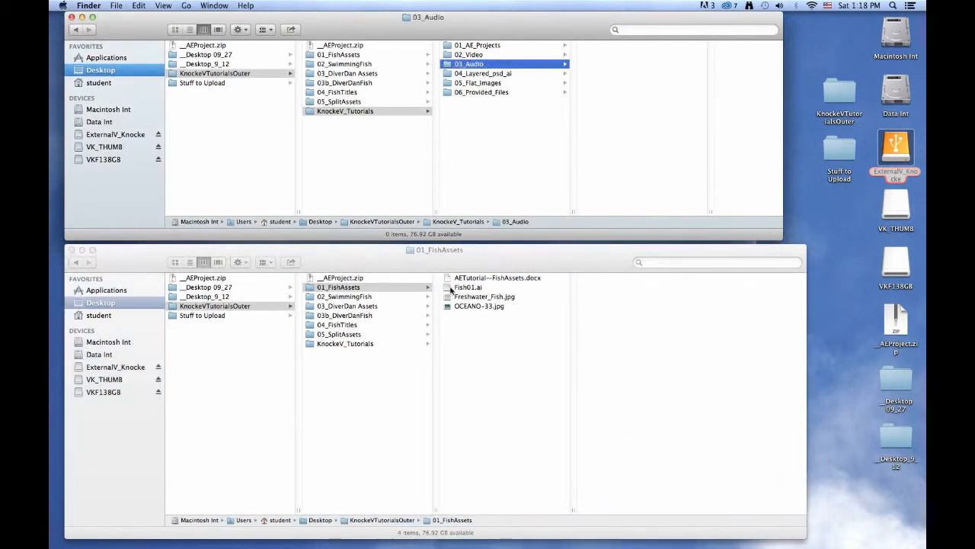
Move Fish01.ai into 04_Layered_psd_ai, and Freshwater_Fish.jpg and OCEANO-33.jpg into 05_Flat_Images.
{"action": "left_click", "coordinate": [451, 288]}
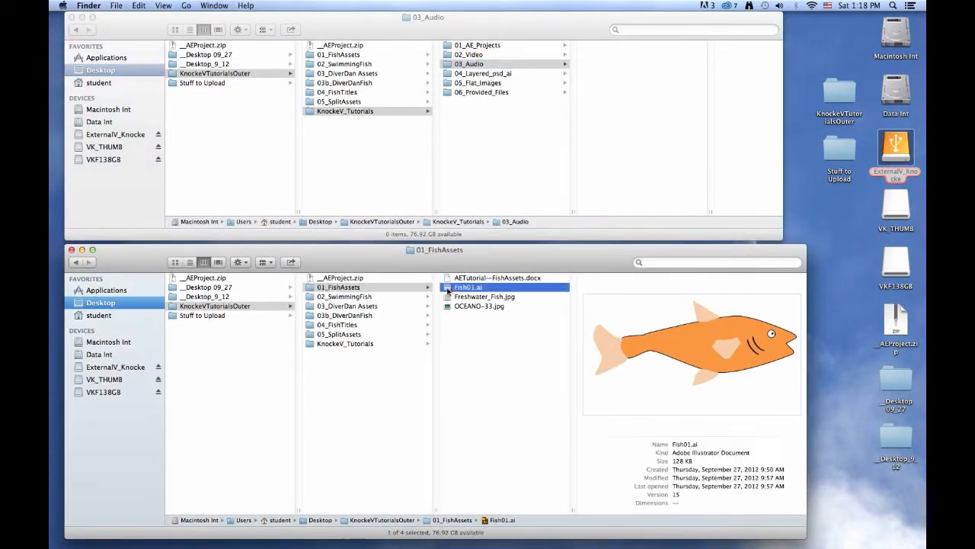
{"action": "left_click_drag", "start_coordinate": [447, 289], "coordinate": [488, 76]}
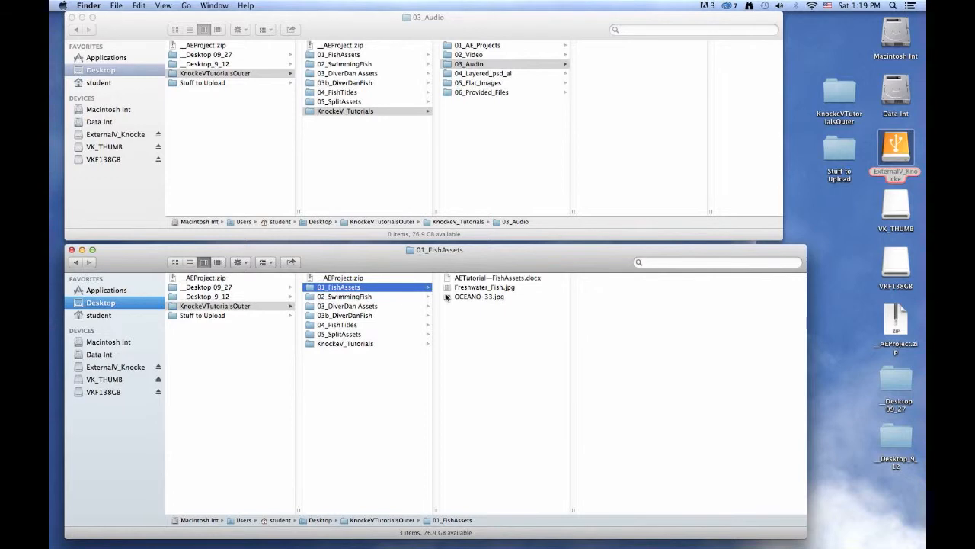
{"action": "left_click_drag", "start_coordinate": [518, 318], "coordinate": [483, 82]}
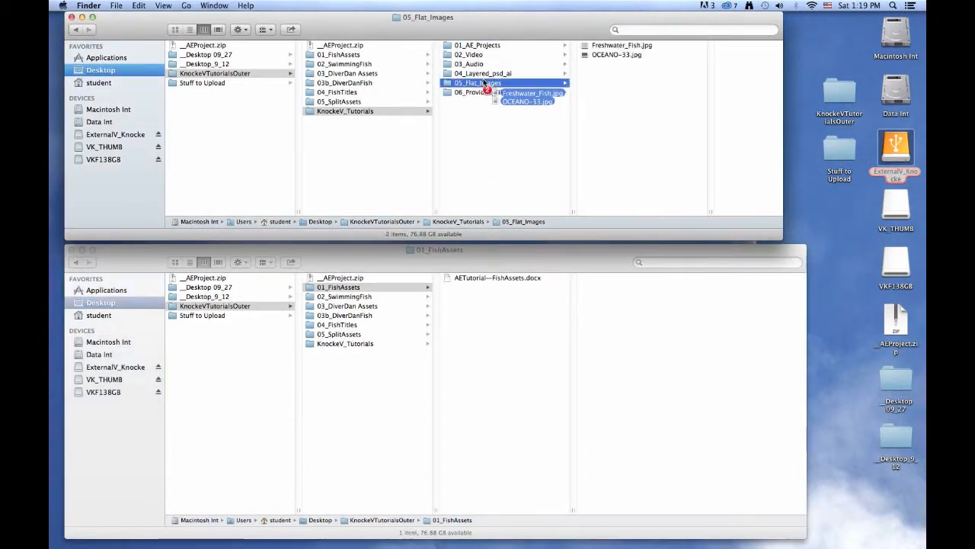
{"action": "left_click", "coordinate": [483, 187]}
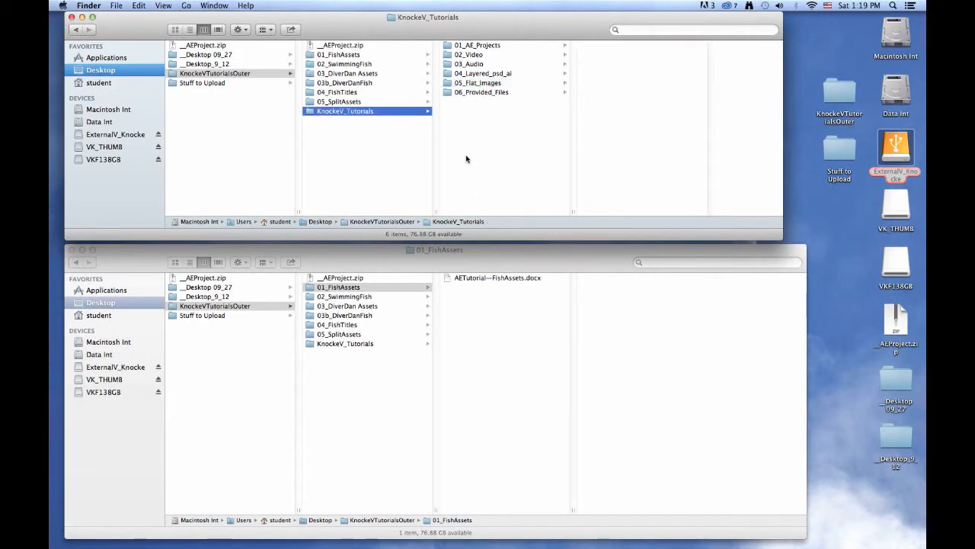
Open Freshwater_Fish.jpg from the 05_Flat_Images folder with Adobe Photoshop CS6.
{"action": "left_click", "coordinate": [493, 86]}
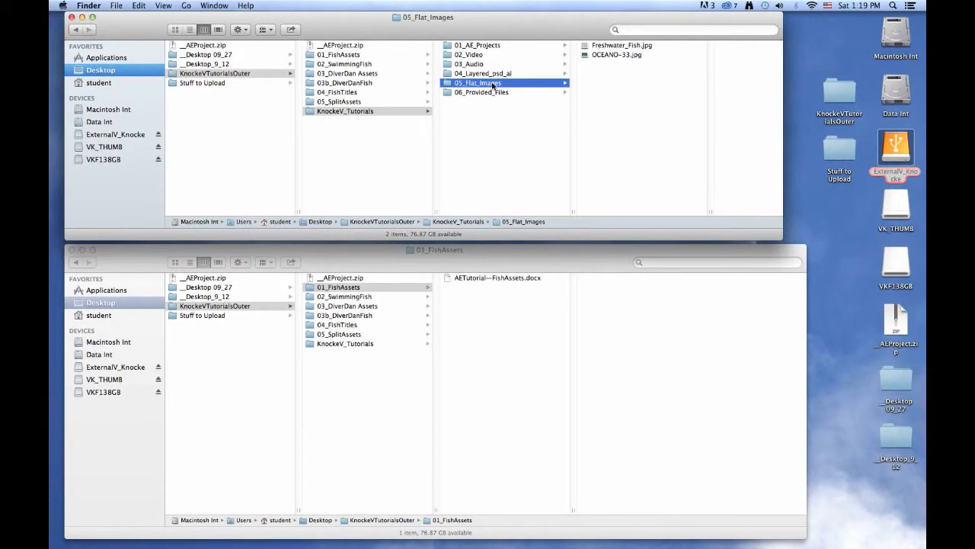
{"action": "left_click", "coordinate": [622, 45]}
{"action": "right_click", "coordinate": [554, 46]}
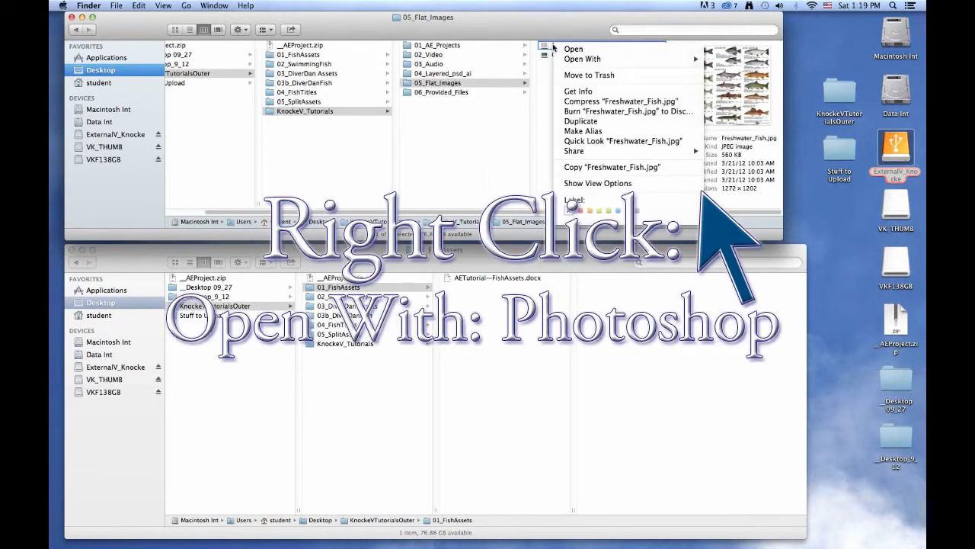
{"action": "mouse_move", "coordinate": [572, 59]}
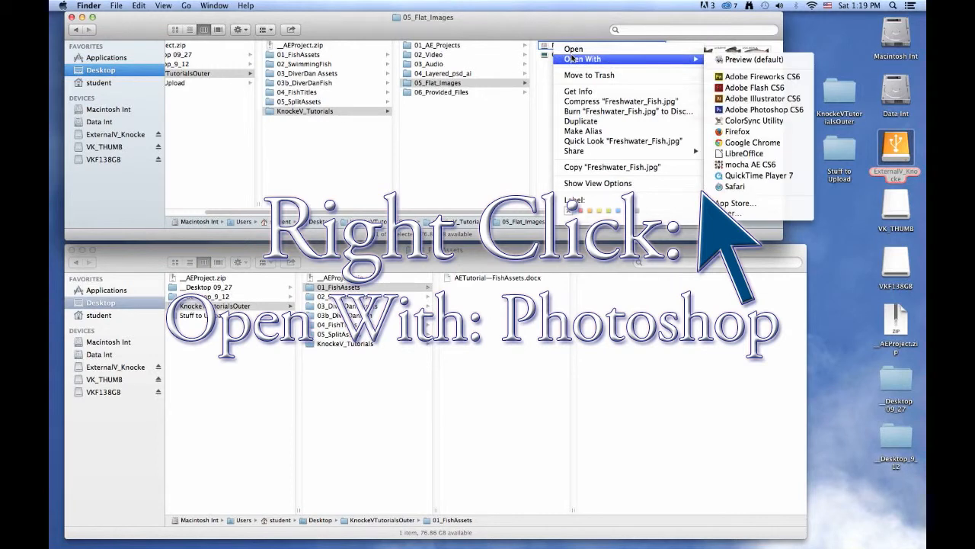
{"action": "left_click", "coordinate": [762, 110]}
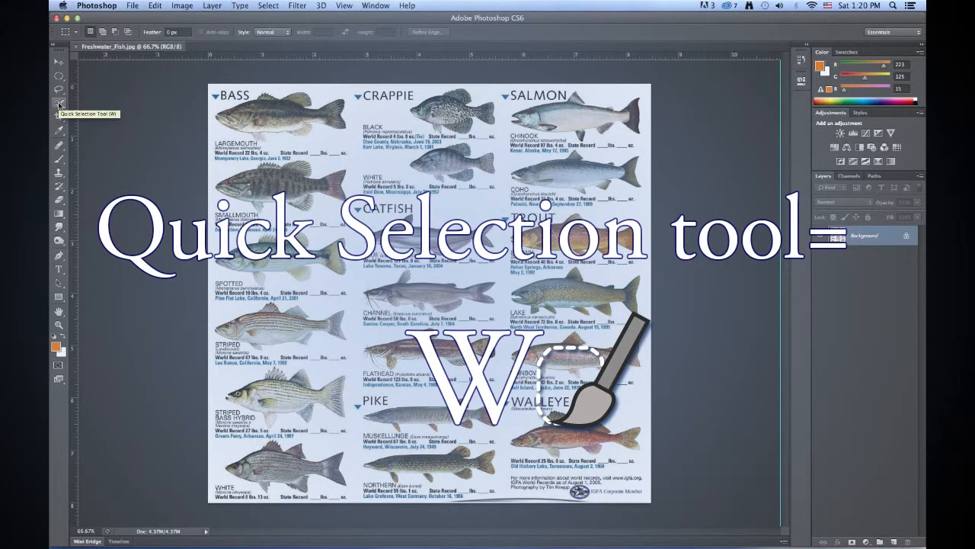
Select the whole walleye with the Quick Selection tool.
{"action": "left_click", "coordinate": [60, 104]}
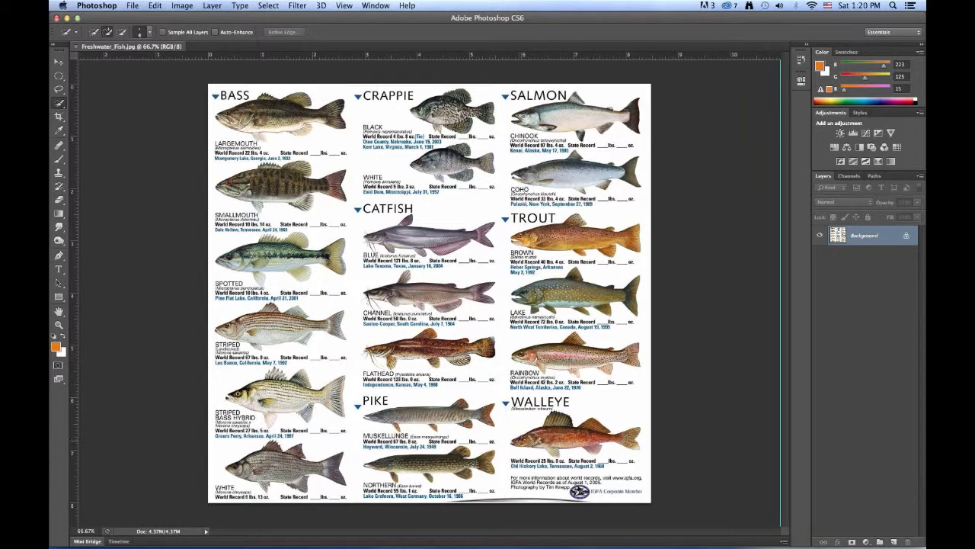
{"action": "left_click_drag", "start_coordinate": [510, 441], "coordinate": [589, 437]}
Refine the edge of the walleye selection with a radius of 0.8 px and a feather of 0.8 px.
{"action": "left_click", "coordinate": [59, 324]}
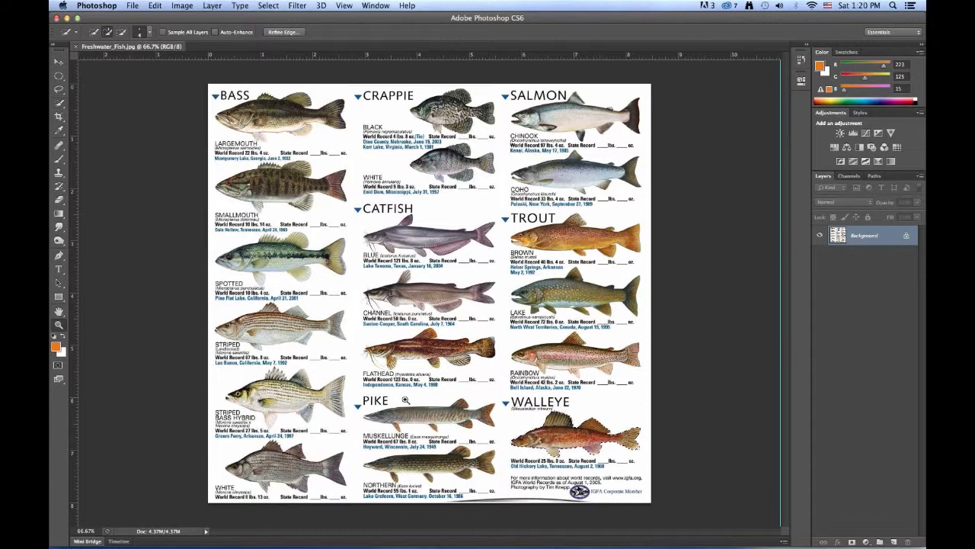
{"action": "left_click_drag", "start_coordinate": [503, 404], "coordinate": [564, 420]}
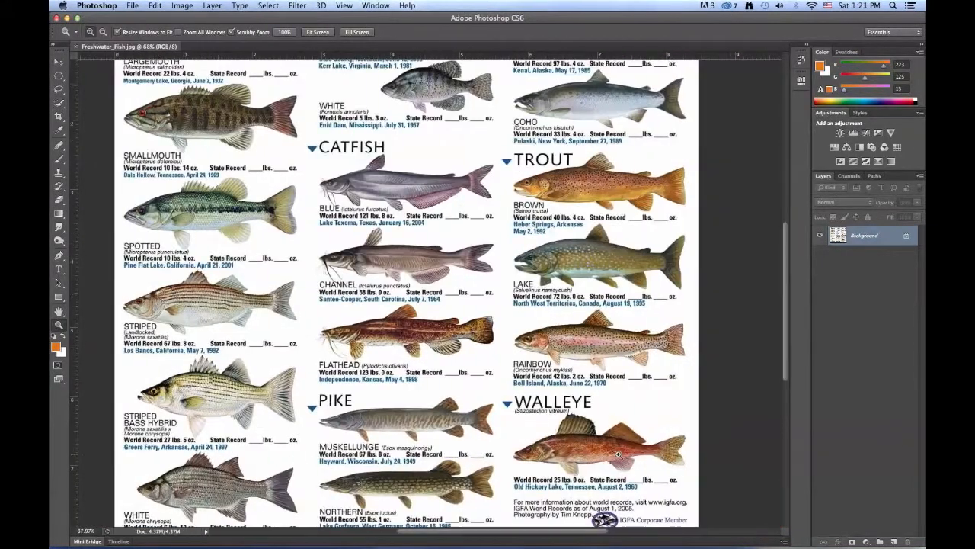
{"action": "left_click_drag", "start_coordinate": [786, 368], "coordinate": [789, 410]}
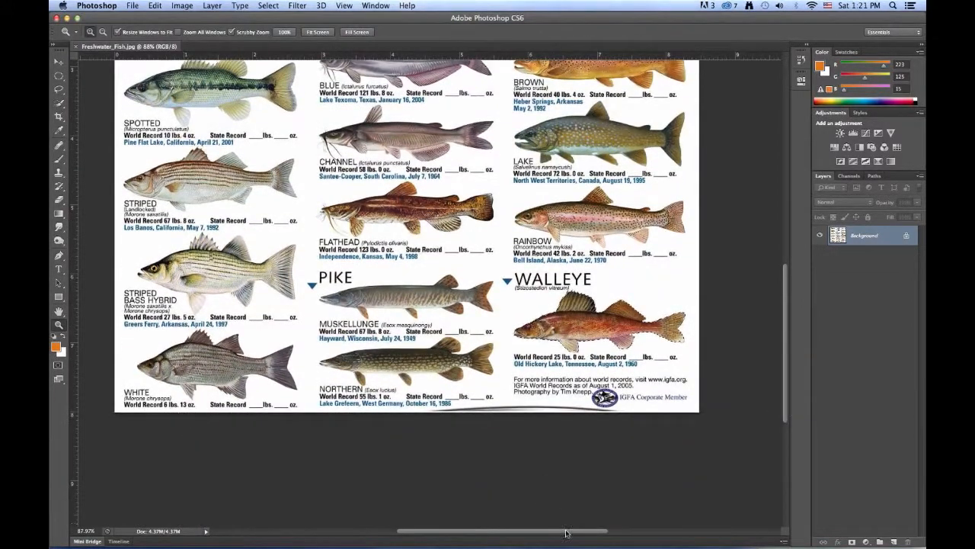
{"action": "left_click_drag", "start_coordinate": [569, 531], "coordinate": [644, 533]}
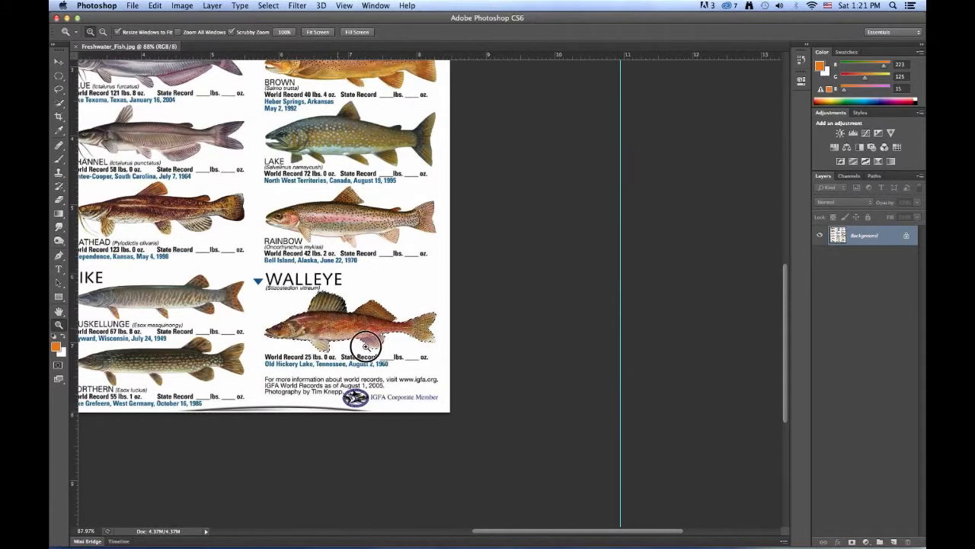
{"action": "left_click", "coordinate": [335, 328]}
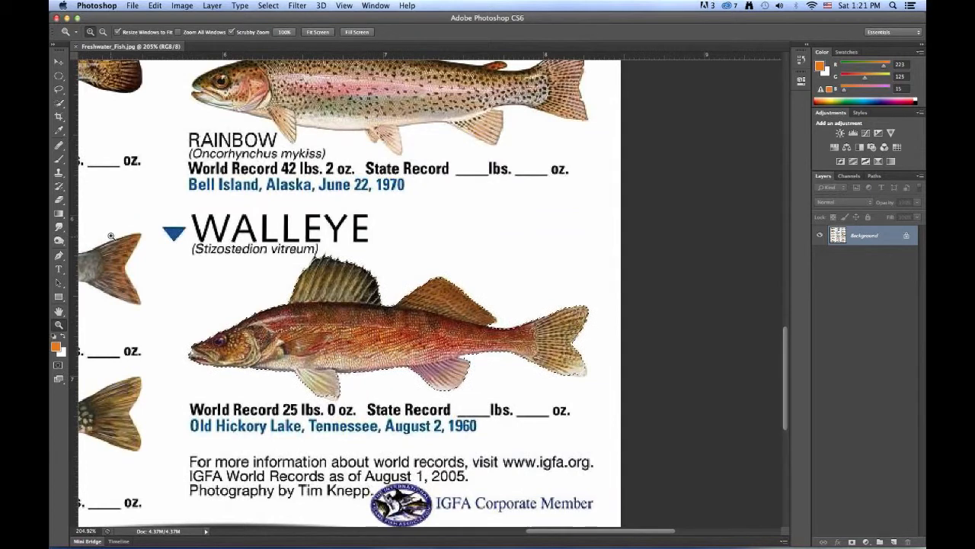
{"action": "left_click", "coordinate": [59, 104]}
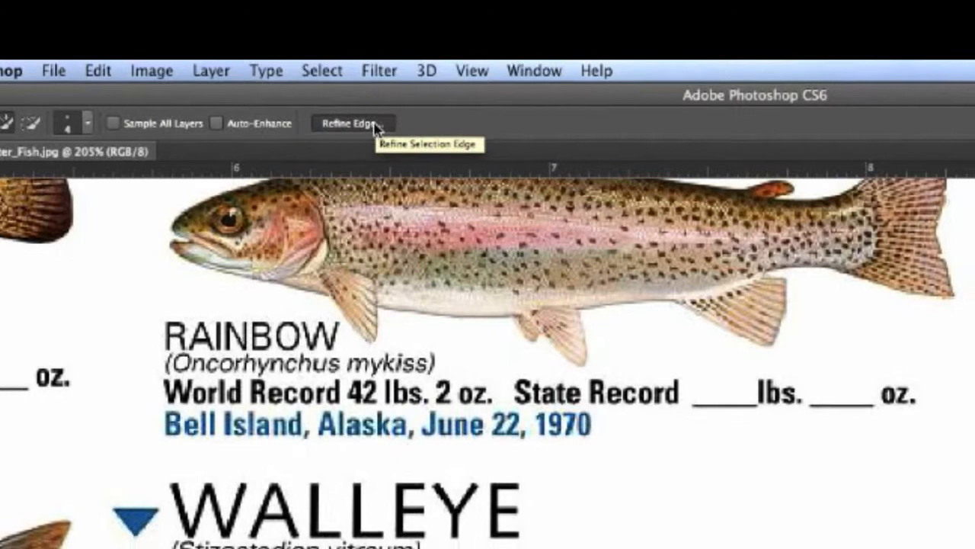
{"action": "left_click", "coordinate": [379, 128]}
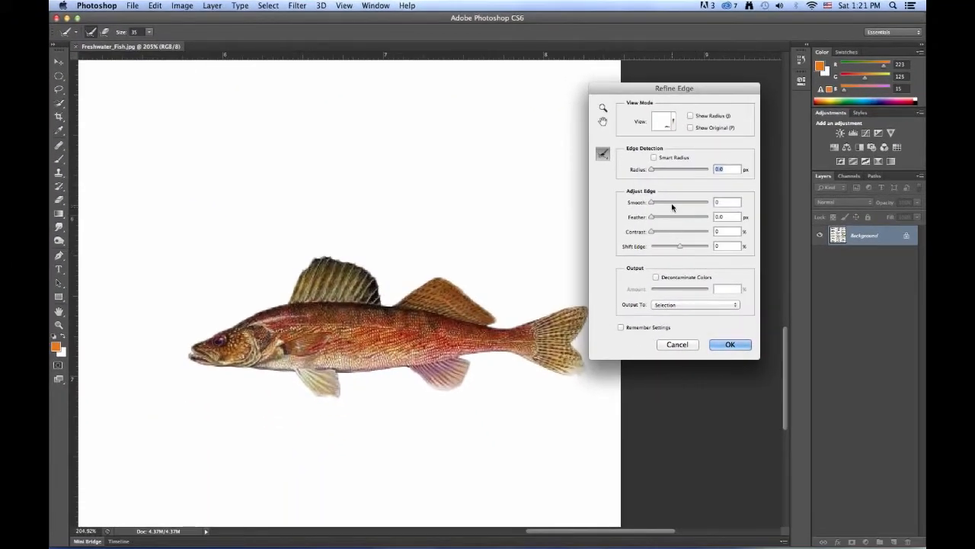
{"action": "left_click_drag", "start_coordinate": [652, 169], "coordinate": [655, 170]}
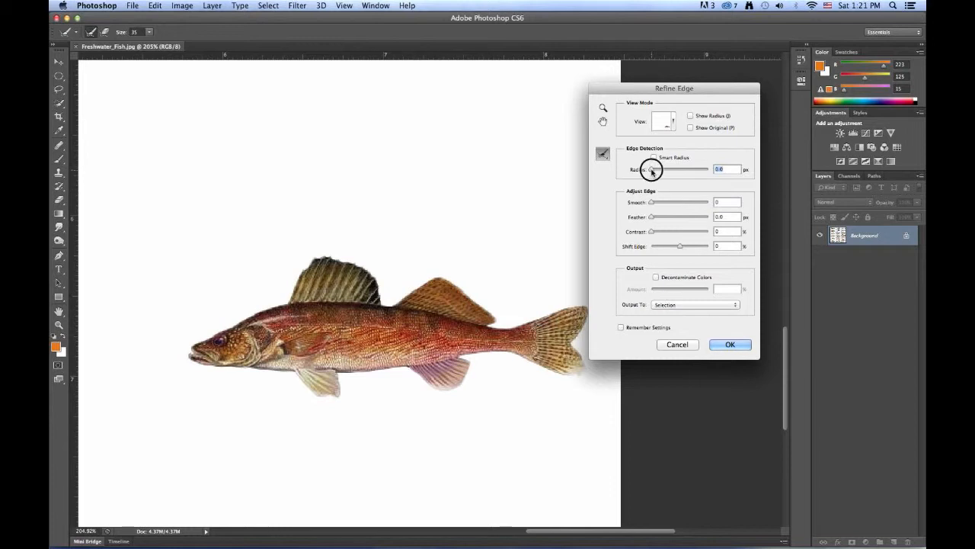
{"action": "left_click", "coordinate": [653, 217]}
{"action": "left_click_drag", "start_coordinate": [652, 217], "coordinate": [654, 218]}
Turn on Decontaminate Colors in Refine Edge and output the walleye to a new document.
{"action": "left_click", "coordinate": [656, 278]}
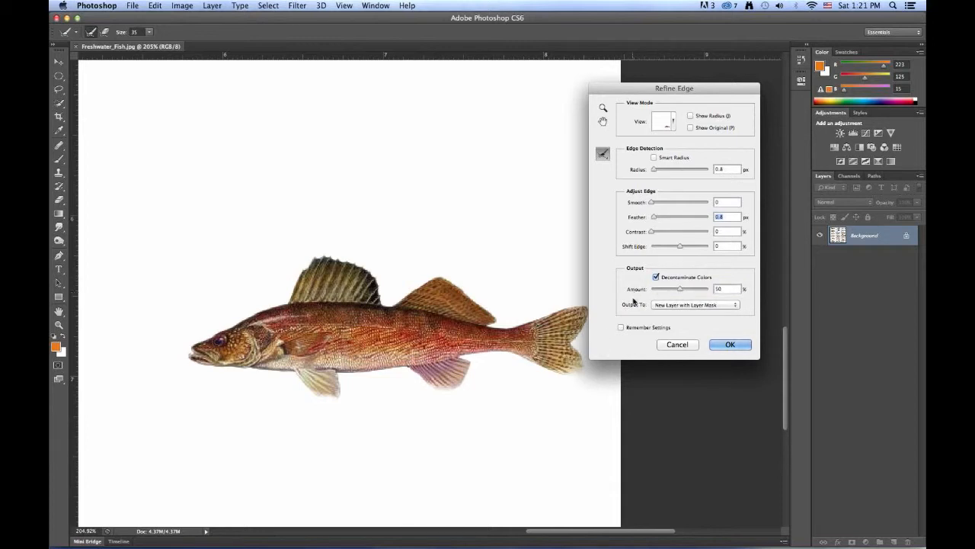
{"action": "left_click", "coordinate": [664, 305]}
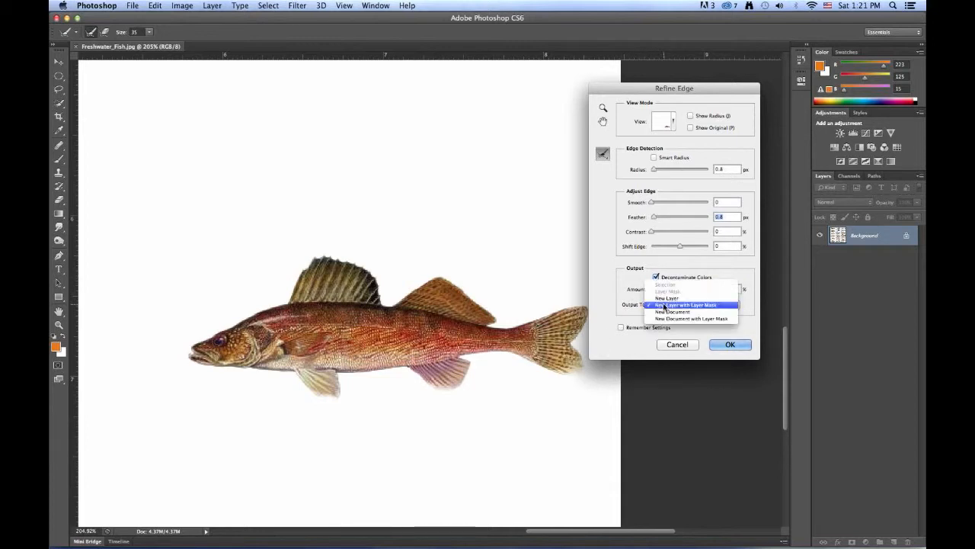
{"action": "left_click", "coordinate": [668, 311]}
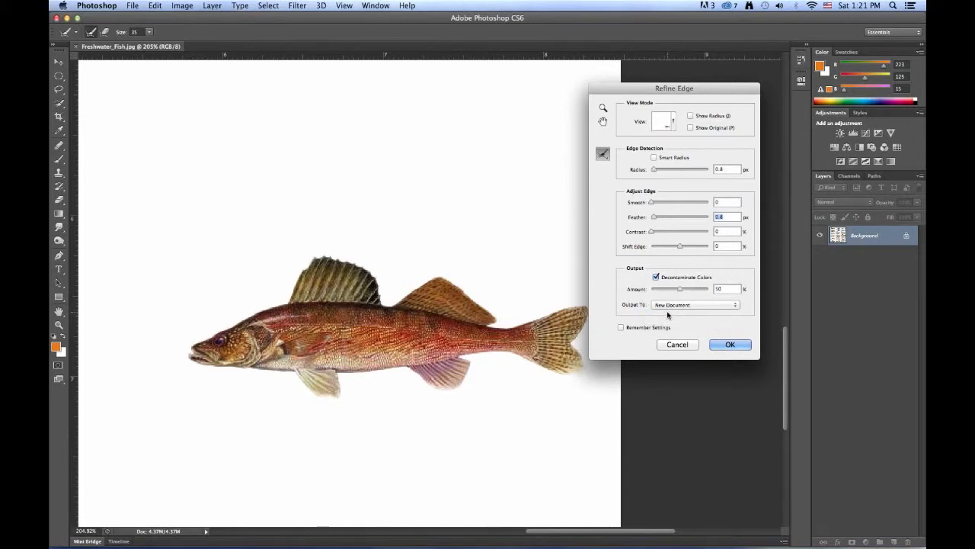
{"action": "left_click", "coordinate": [730, 344]}
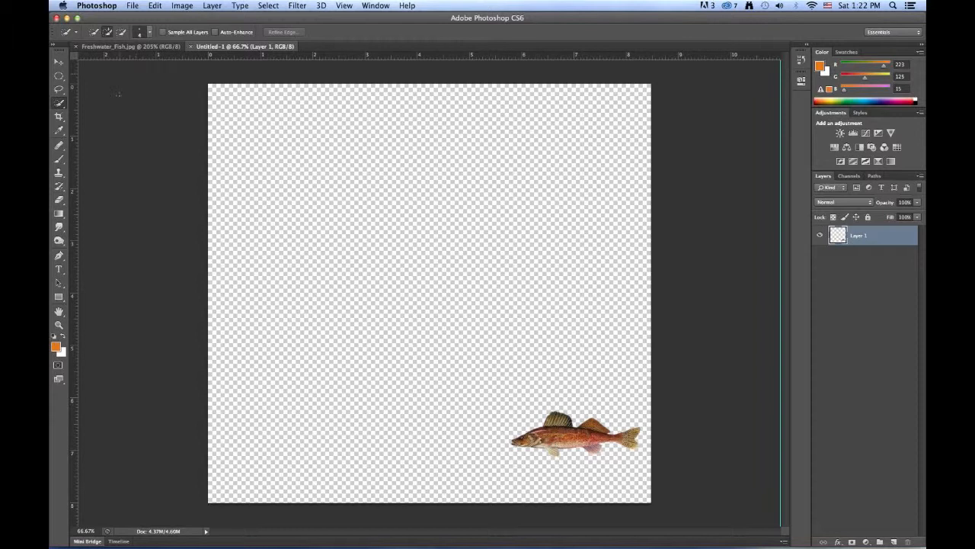
Crop the new document around the walleye to about 458 by 274 pixels, leaving some margin around the fish.
{"action": "left_click", "coordinate": [58, 116]}
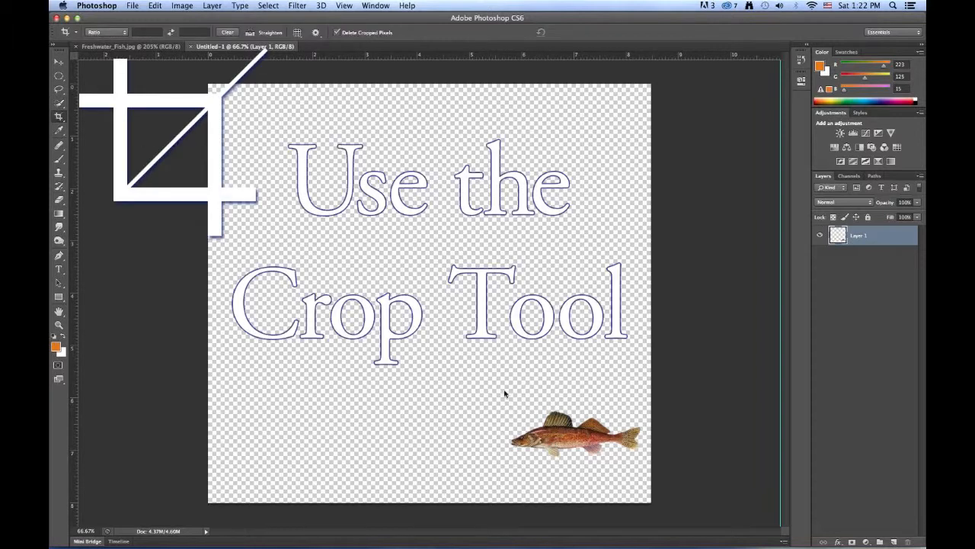
{"action": "left_click_drag", "start_coordinate": [493, 390], "coordinate": [651, 486]}
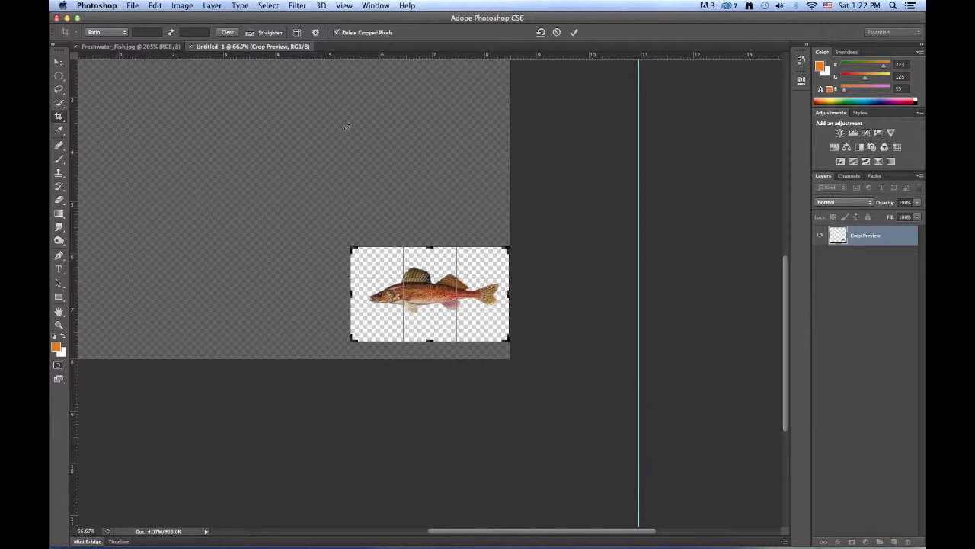
{"action": "left_click", "coordinate": [574, 31]}
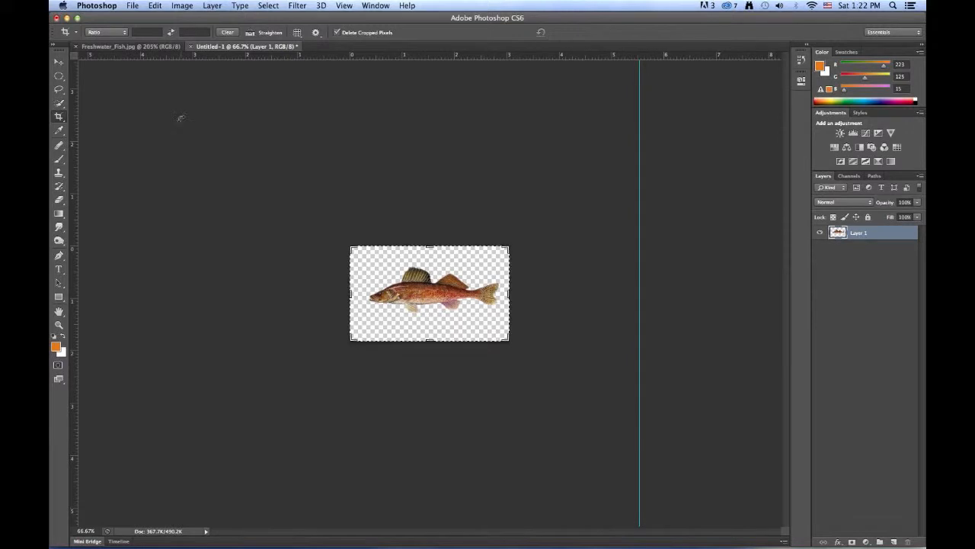
Resize the cropped walleye image to a width of 450 pixels with proportions constrained.
{"action": "double_click", "coordinate": [59, 312]}
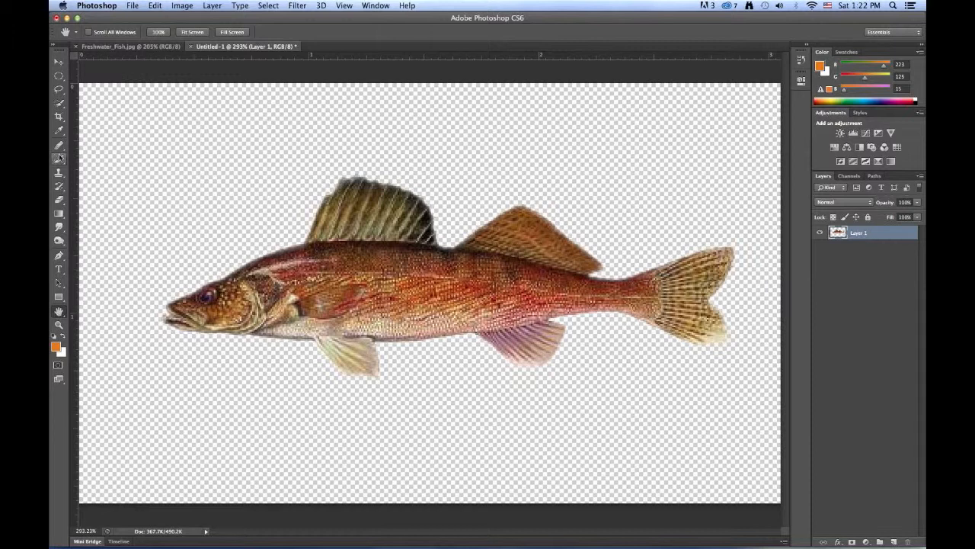
{"action": "left_click", "coordinate": [183, 6]}
{"action": "left_click", "coordinate": [199, 97]}
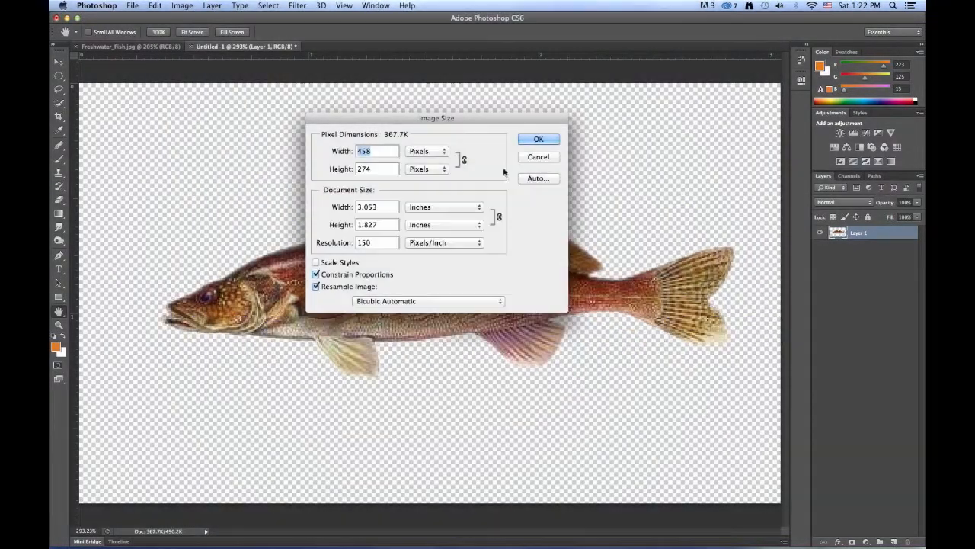
{"action": "left_click", "coordinate": [369, 151]}
{"action": "key", "text": "BackSpace"}
{"action": "type", "text": "0"}
{"action": "left_click", "coordinate": [538, 139]}
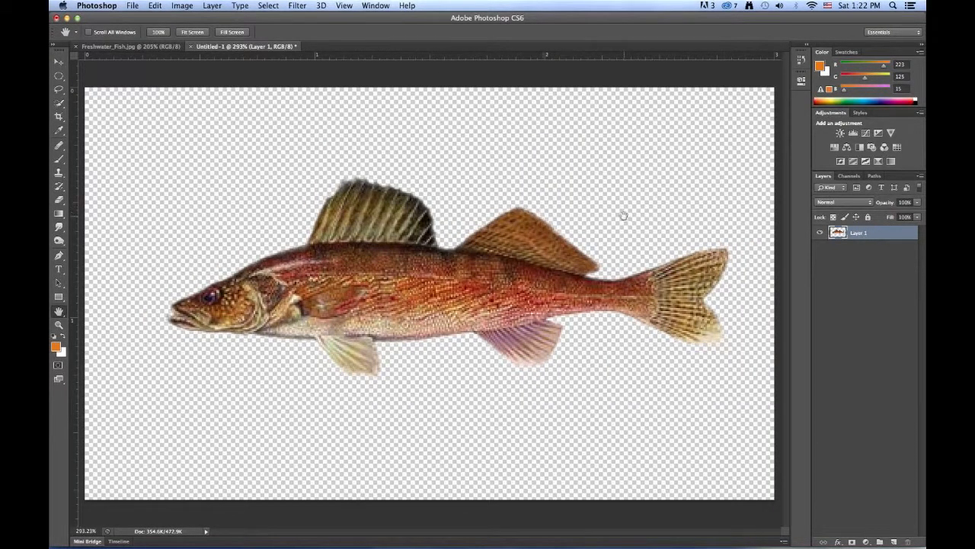
Reduce the walleye document's canvas height to 250 pixels, keeping the centre anchor and accepting the clipping.
{"action": "left_click", "coordinate": [193, 5]}
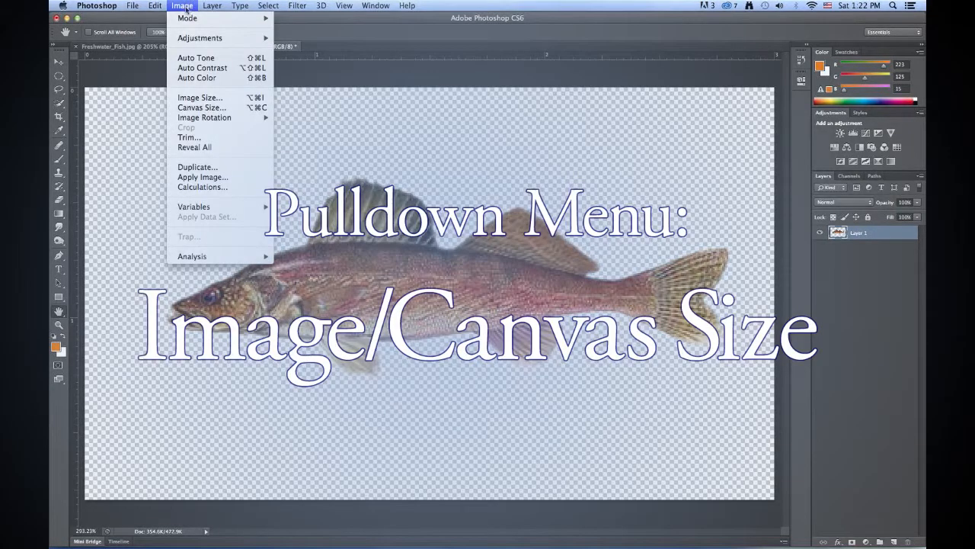
{"action": "left_click", "coordinate": [206, 112]}
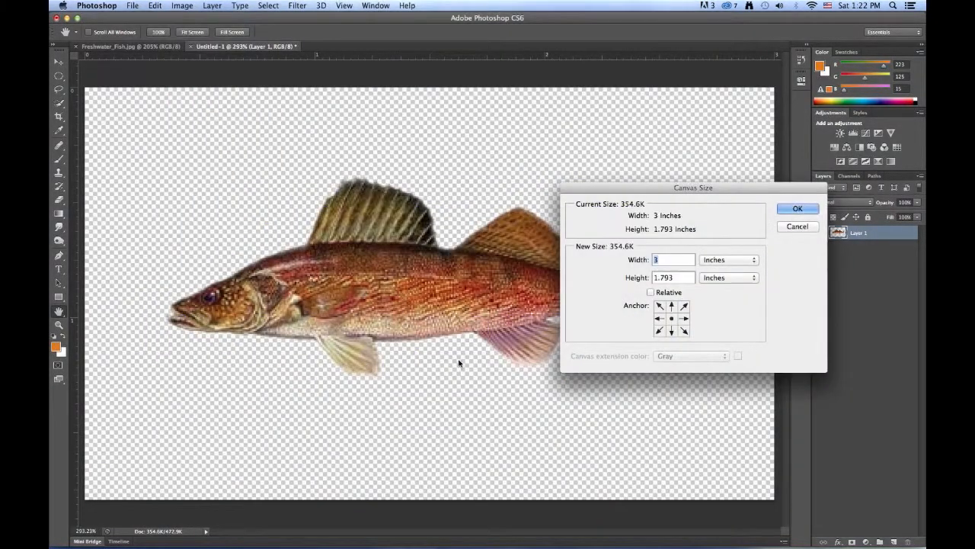
{"action": "left_click", "coordinate": [730, 277]}
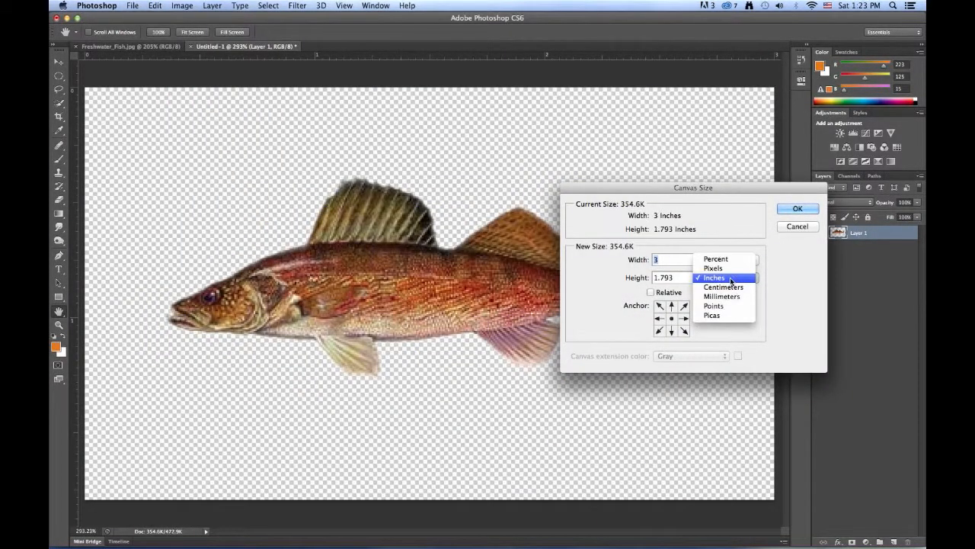
{"action": "left_click", "coordinate": [716, 268]}
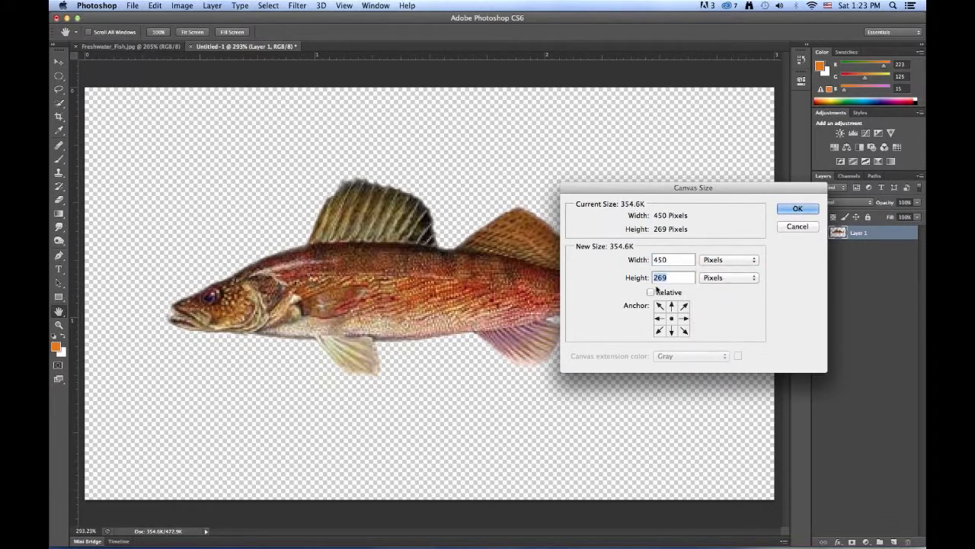
{"action": "left_click_drag", "start_coordinate": [669, 277], "coordinate": [653, 279]}
{"action": "type", "text": "250"}
{"action": "left_click", "coordinate": [810, 212]}
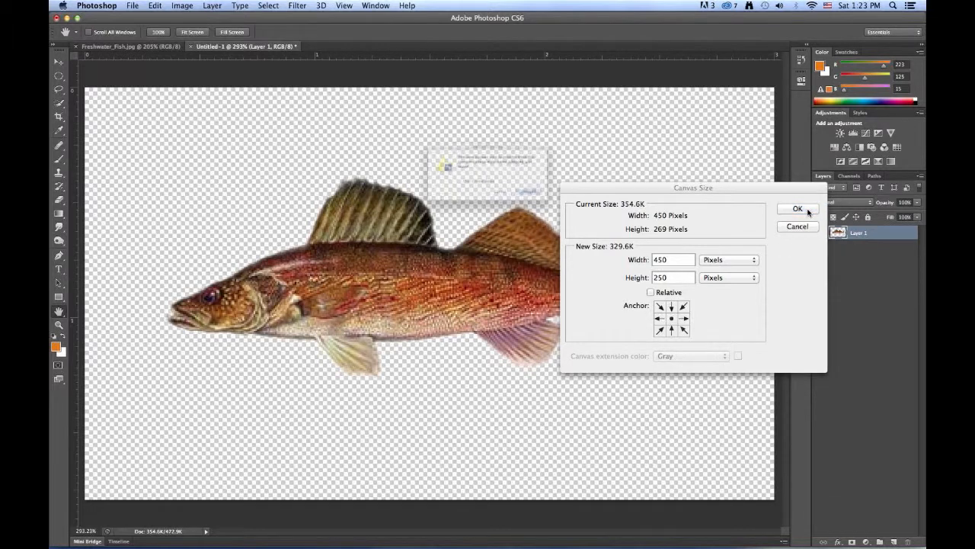
{"action": "left_click", "coordinate": [563, 209]}
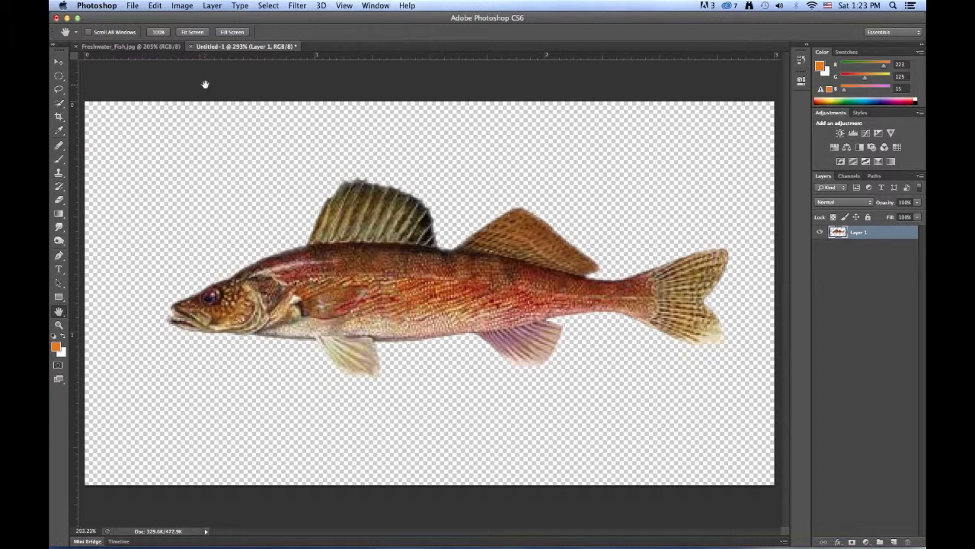
Save the walleye document in Photoshop format as Fish02.psd in the 04_Layered_psd_ai folder.
{"action": "left_click", "coordinate": [133, 6]}
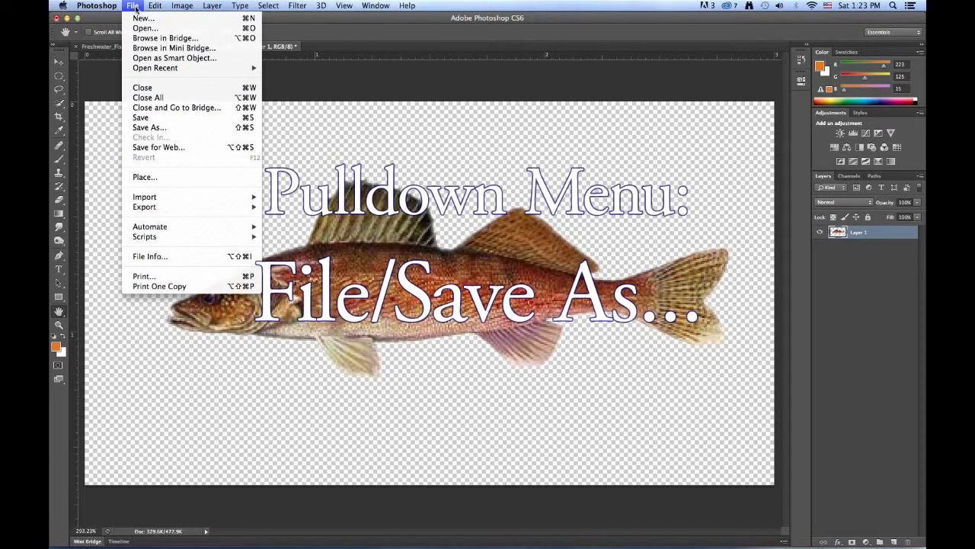
{"action": "left_click", "coordinate": [159, 128]}
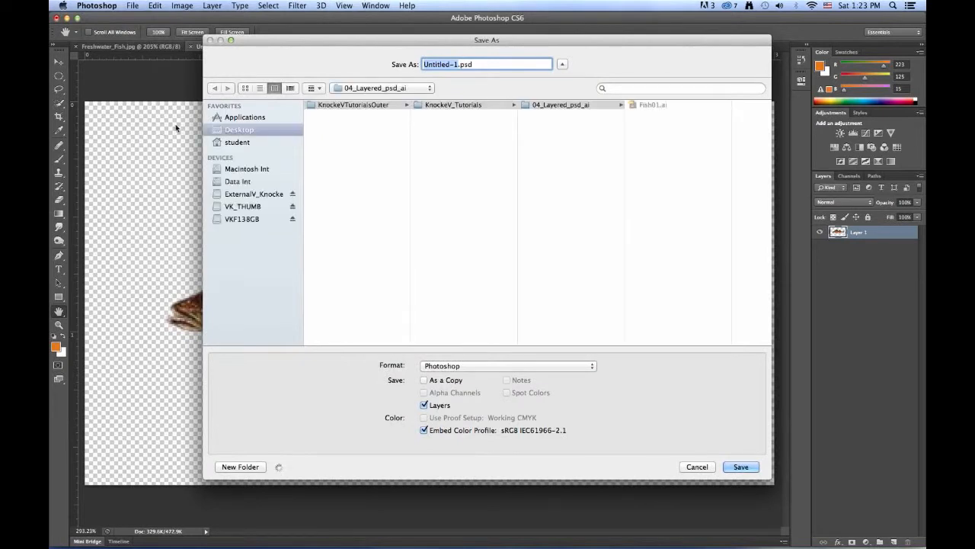
{"action": "type", "text": "Fish02"}
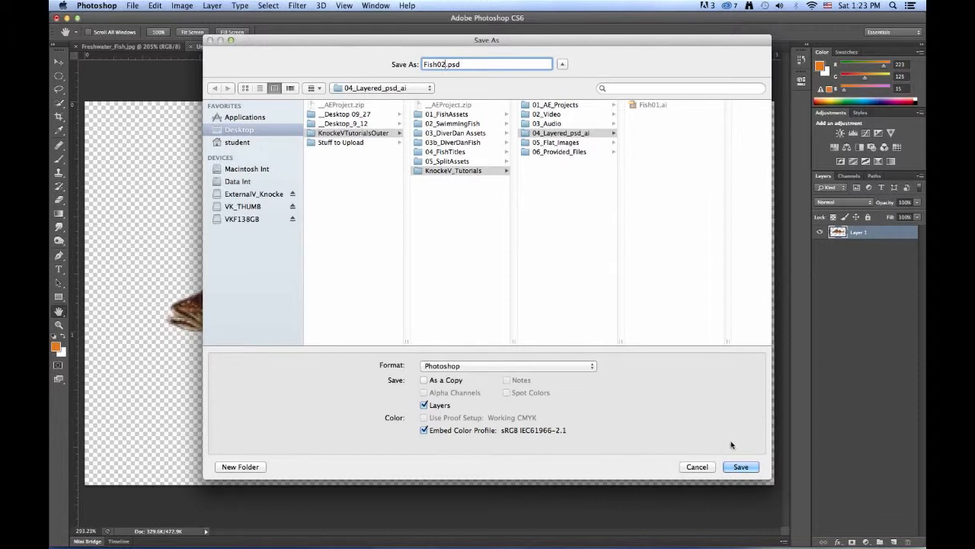
{"action": "left_click", "coordinate": [750, 466]}
{"action": "left_click", "coordinate": [604, 237]}
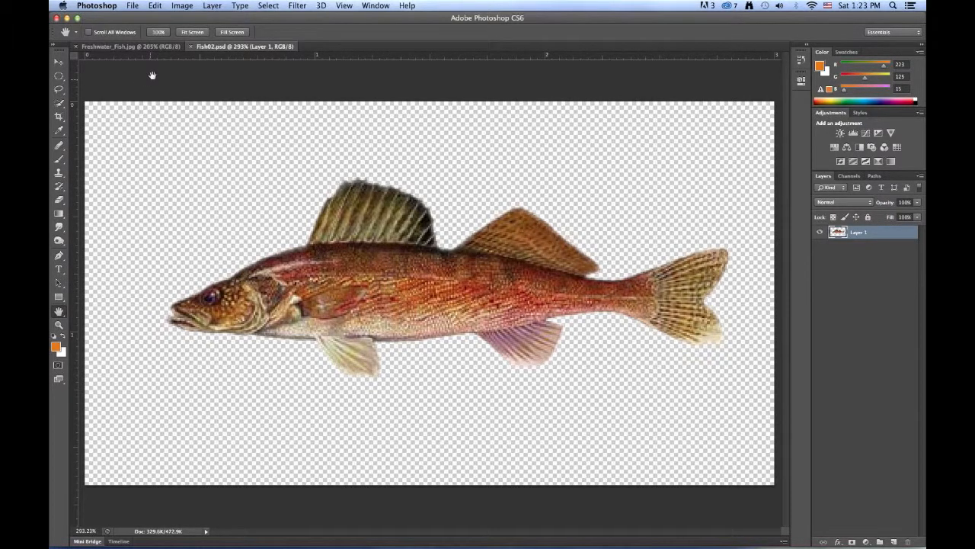
Open OCEANO-33.jpg from the project's 05_Flat_Images folder.
{"action": "left_click", "coordinate": [132, 6]}
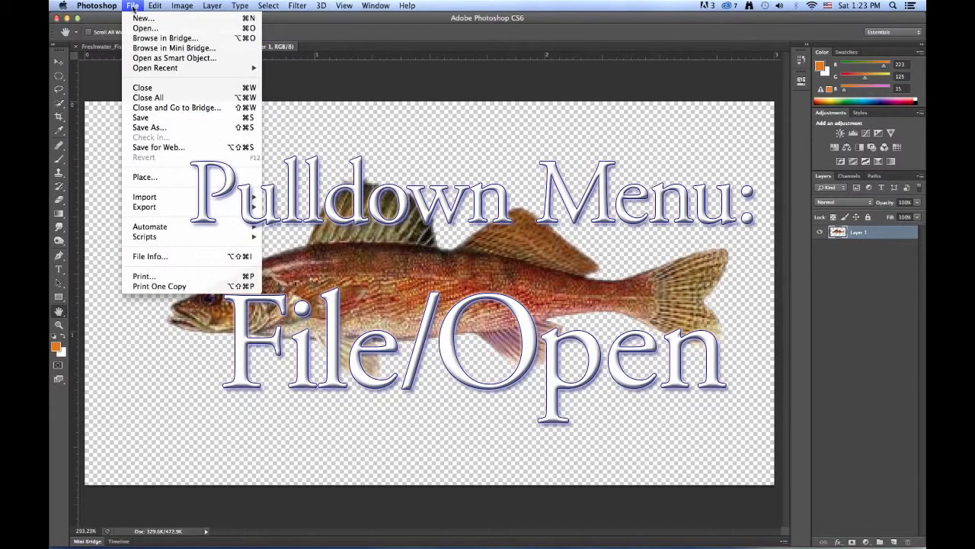
{"action": "left_click", "coordinate": [140, 29]}
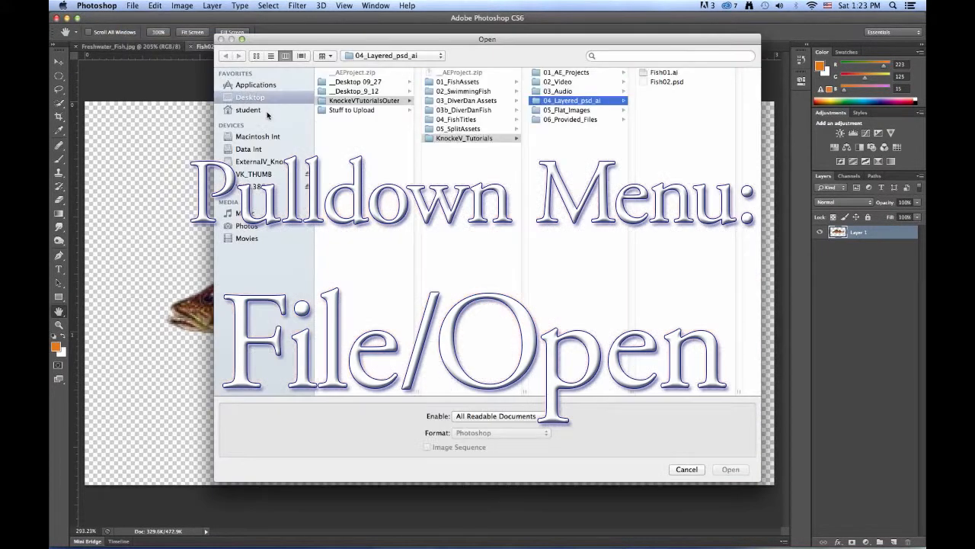
{"action": "left_click", "coordinate": [559, 112]}
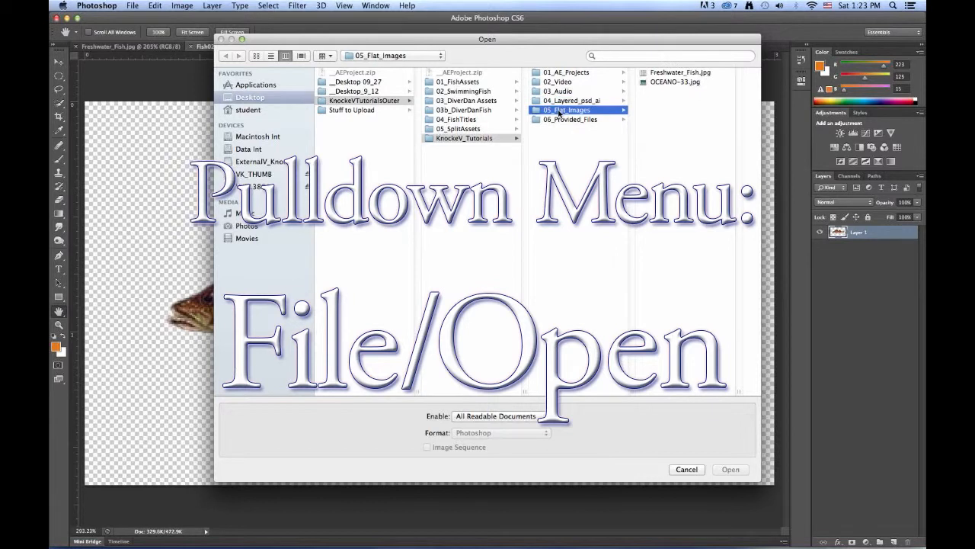
{"action": "left_click", "coordinate": [671, 82]}
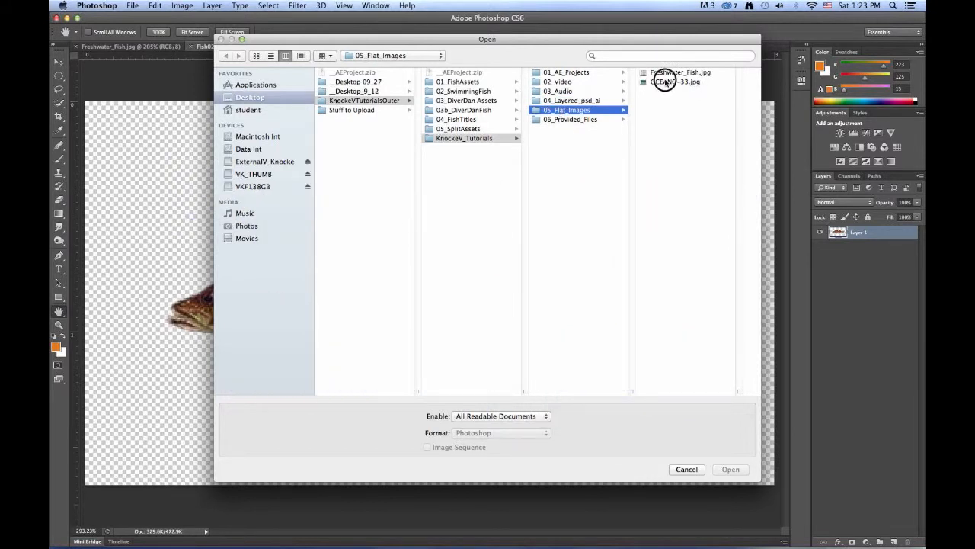
{"action": "left_click", "coordinate": [729, 469]}
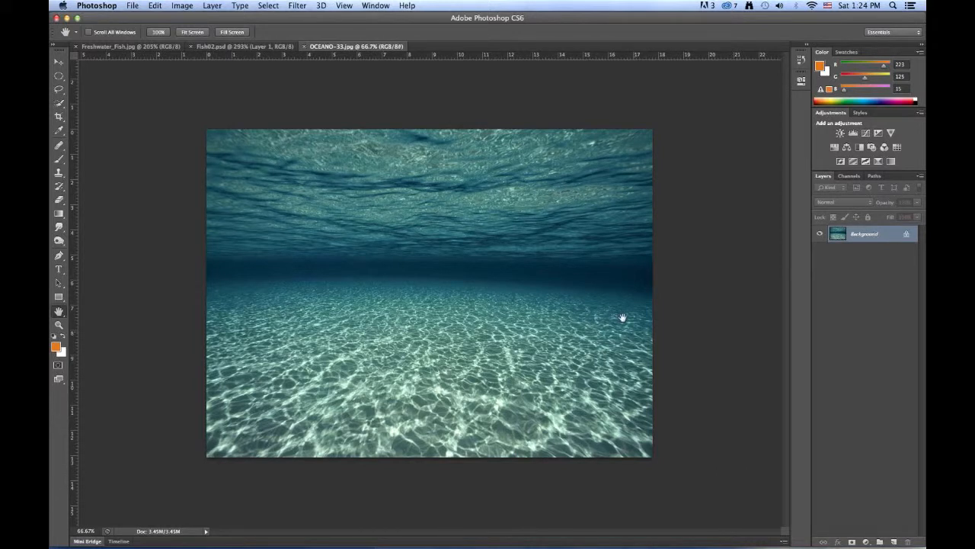
Check the pixel dimensions of the OCEANO-33.jpg ocean image in Image Size, keeping its size settings as they are.
{"action": "left_click", "coordinate": [183, 6]}
{"action": "left_click", "coordinate": [199, 97]}
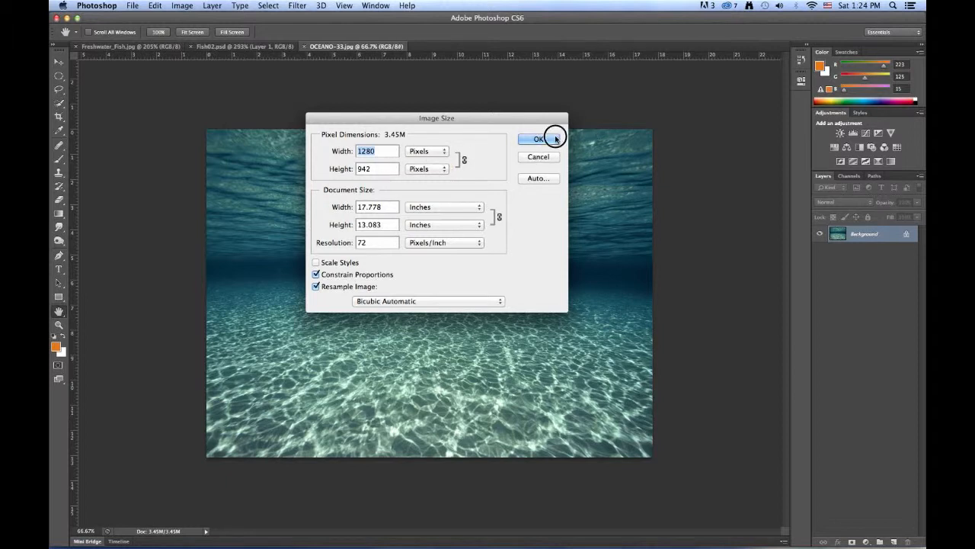
{"action": "left_click", "coordinate": [554, 138]}
Reduce the ocean image's canvas height to 720 pixels, anchored at the bottom centre, and accept the clipping.
{"action": "left_click", "coordinate": [183, 5]}
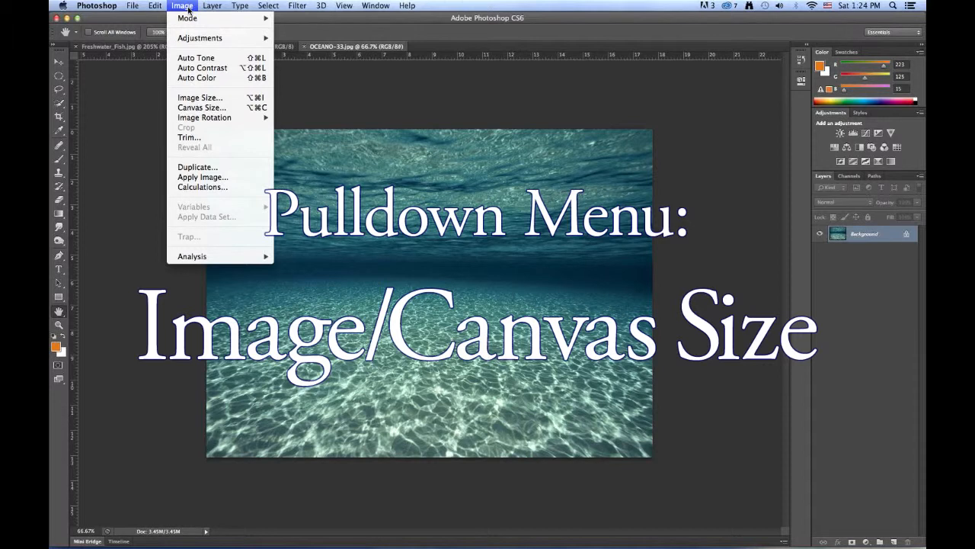
{"action": "left_click", "coordinate": [202, 107]}
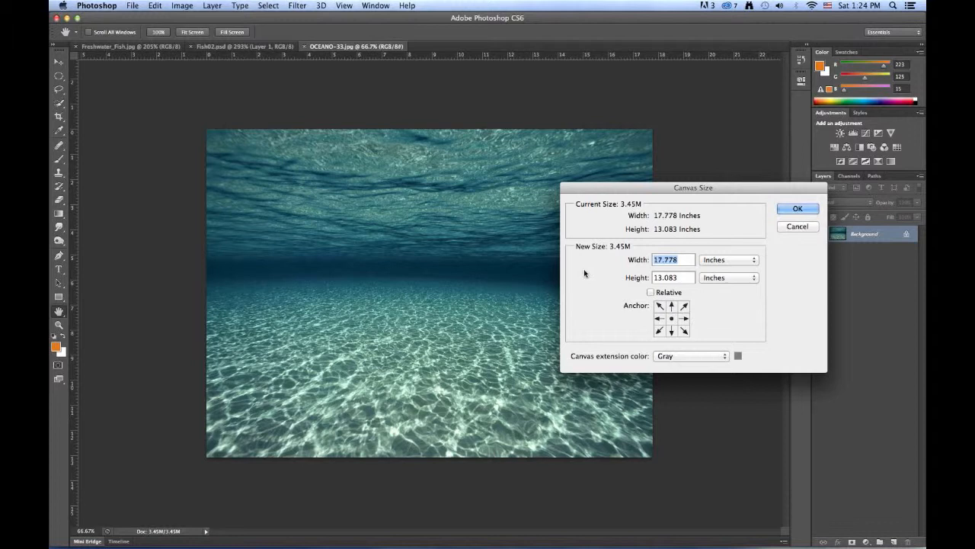
{"action": "left_click", "coordinate": [726, 260]}
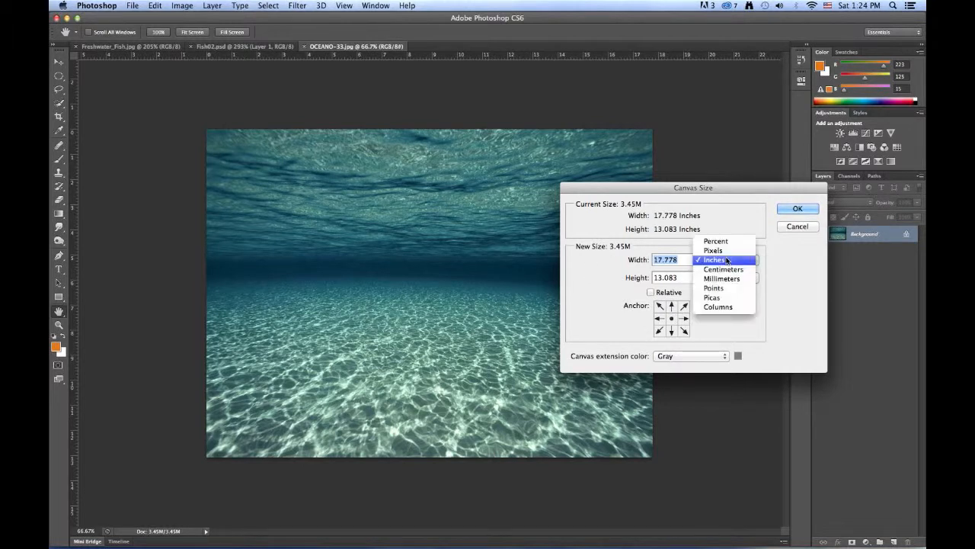
{"action": "left_click", "coordinate": [715, 249]}
{"action": "left_click", "coordinate": [665, 279]}
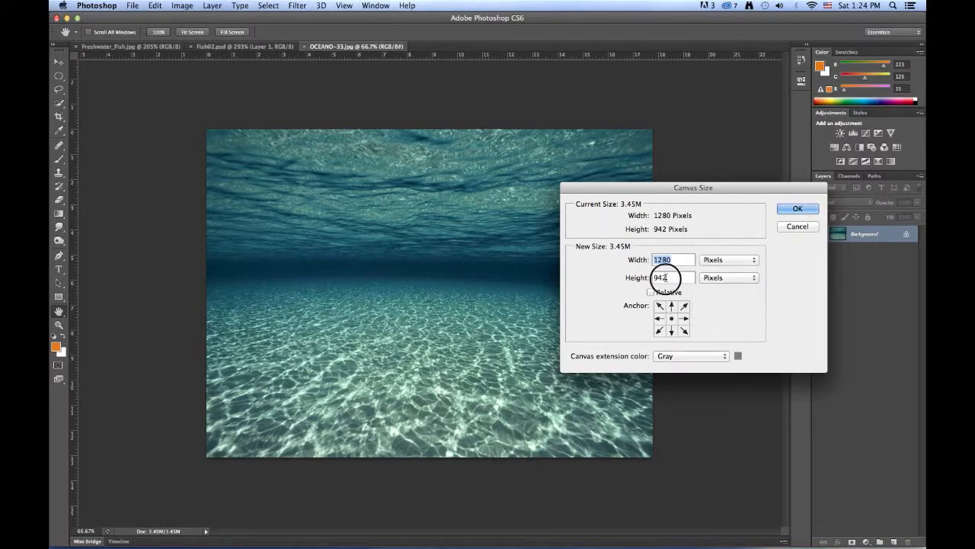
{"action": "left_click_drag", "start_coordinate": [666, 279], "coordinate": [648, 281]}
{"action": "type", "text": "7"}
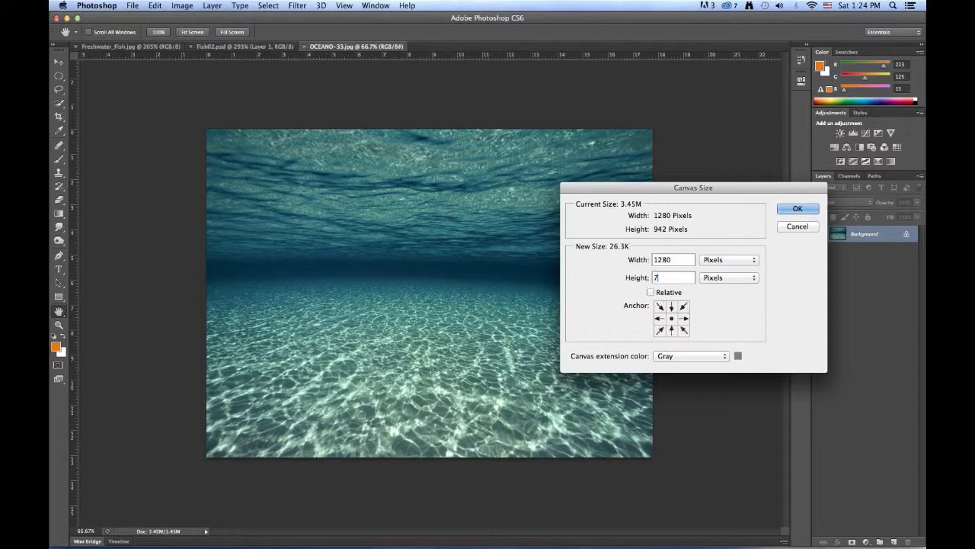
{"action": "type", "text": "20"}
{"action": "left_click", "coordinate": [674, 331]}
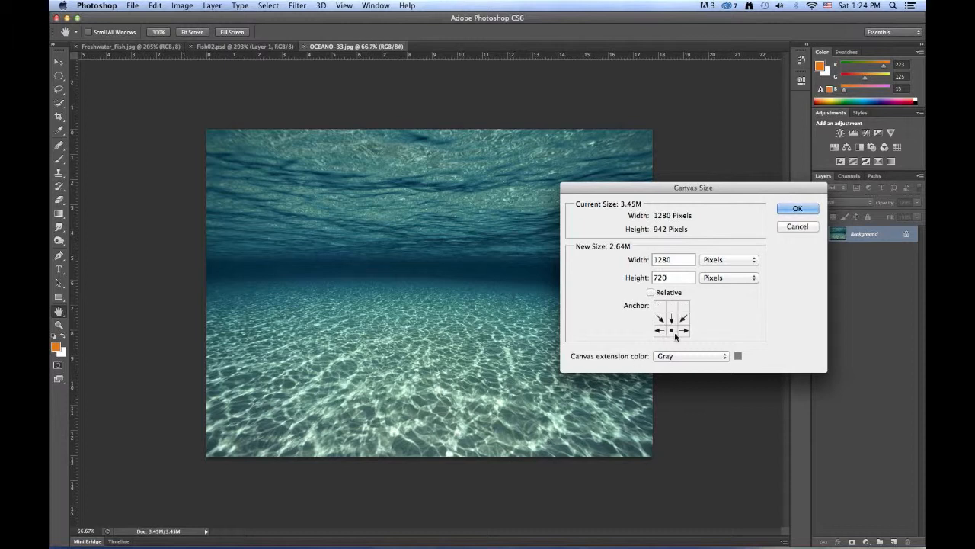
{"action": "left_click", "coordinate": [813, 208]}
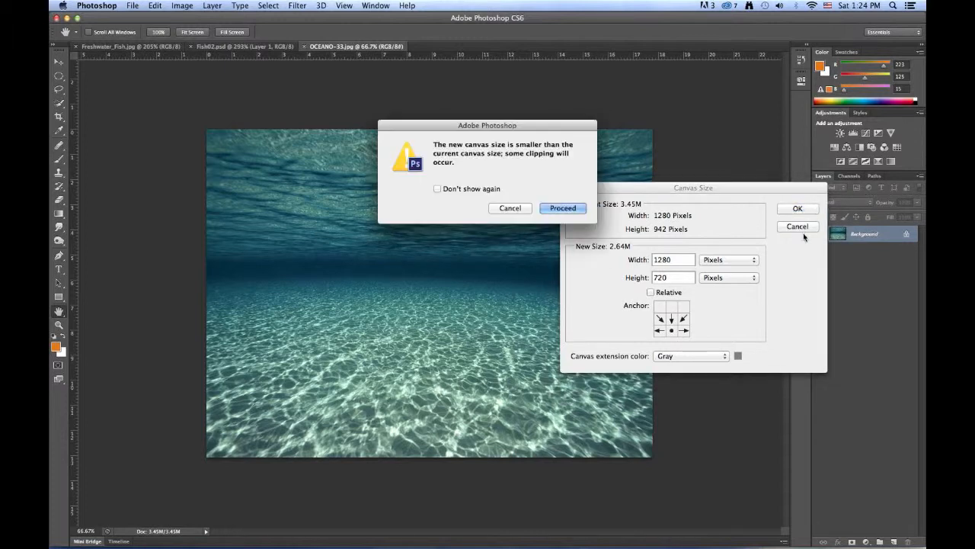
{"action": "left_click", "coordinate": [570, 208]}
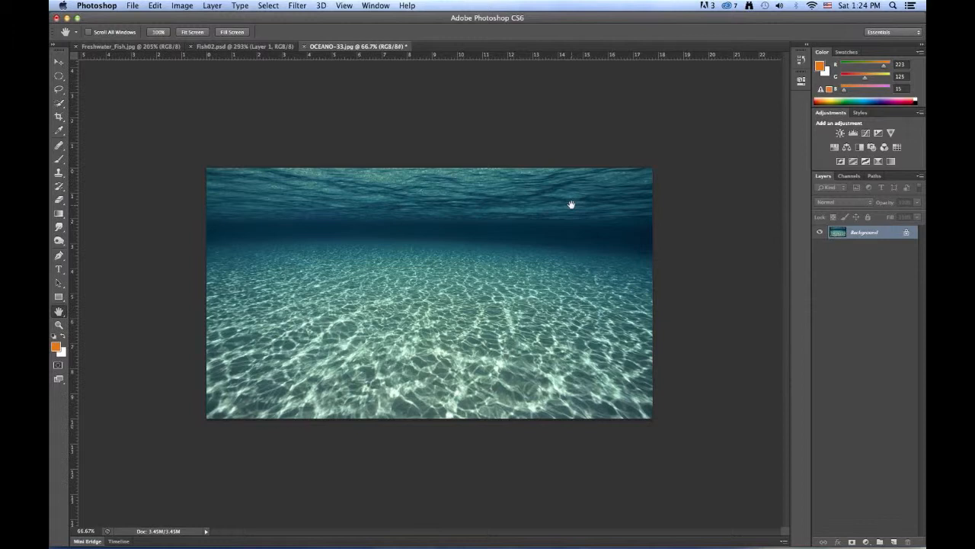
Save the cropped ocean image as the JPEG Ocean720.jpg in the 05_Flat_Images folder, with the JPEG quality slightly lowered.
{"action": "left_click", "coordinate": [133, 5]}
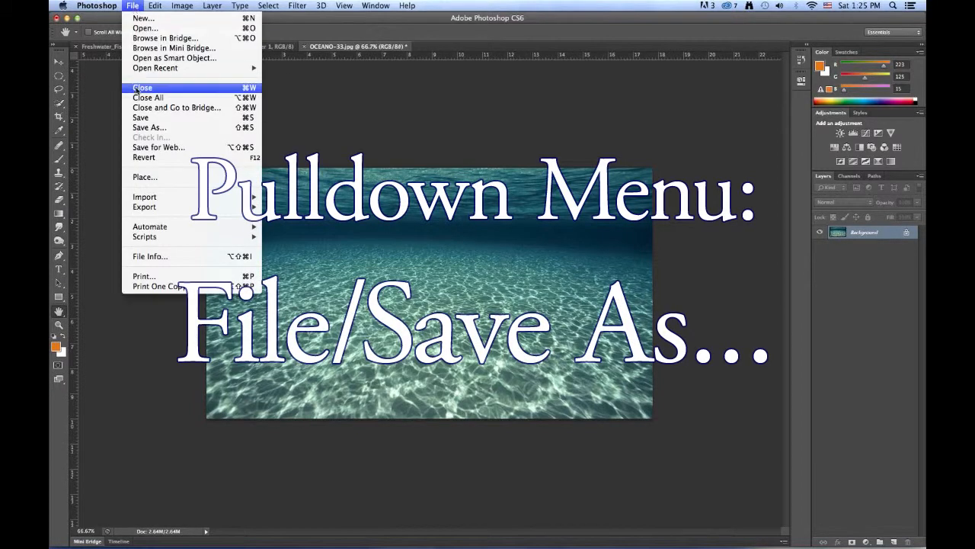
{"action": "left_click", "coordinate": [157, 128]}
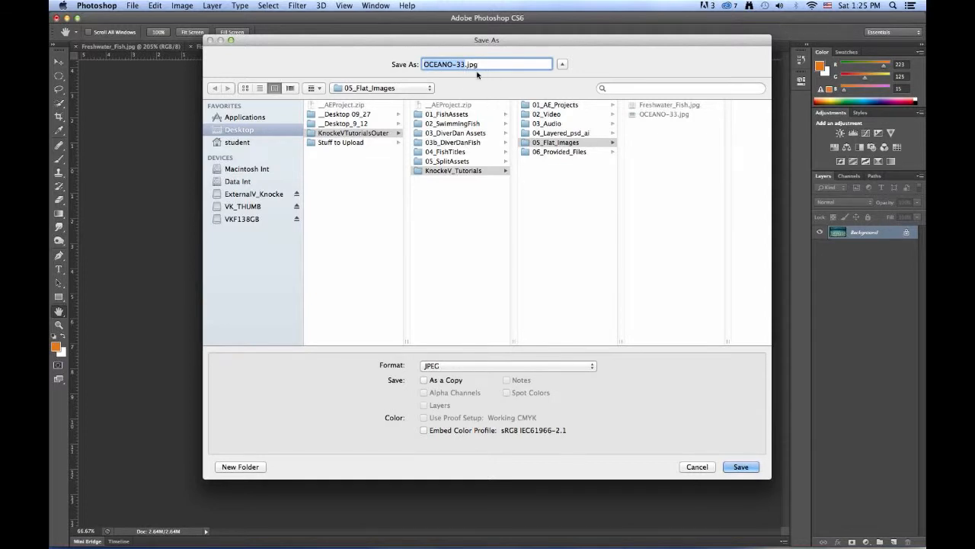
{"action": "left_click", "coordinate": [428, 64]}
{"action": "left_click_drag", "start_coordinate": [429, 64], "coordinate": [466, 65]}
{"action": "type", "text": "cean720"}
{"action": "left_click", "coordinate": [738, 466]}
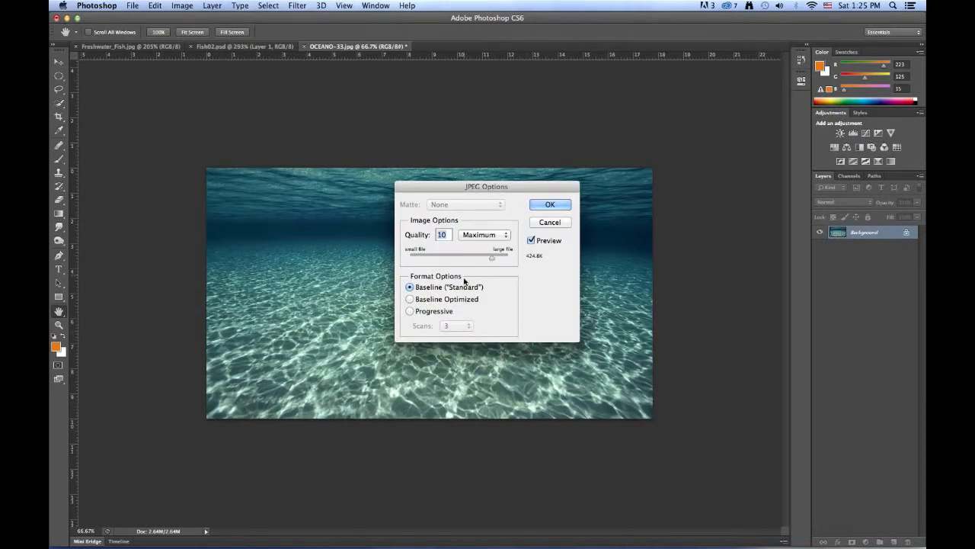
{"action": "left_click_drag", "start_coordinate": [492, 258], "coordinate": [477, 258]}
{"action": "left_click", "coordinate": [557, 206]}
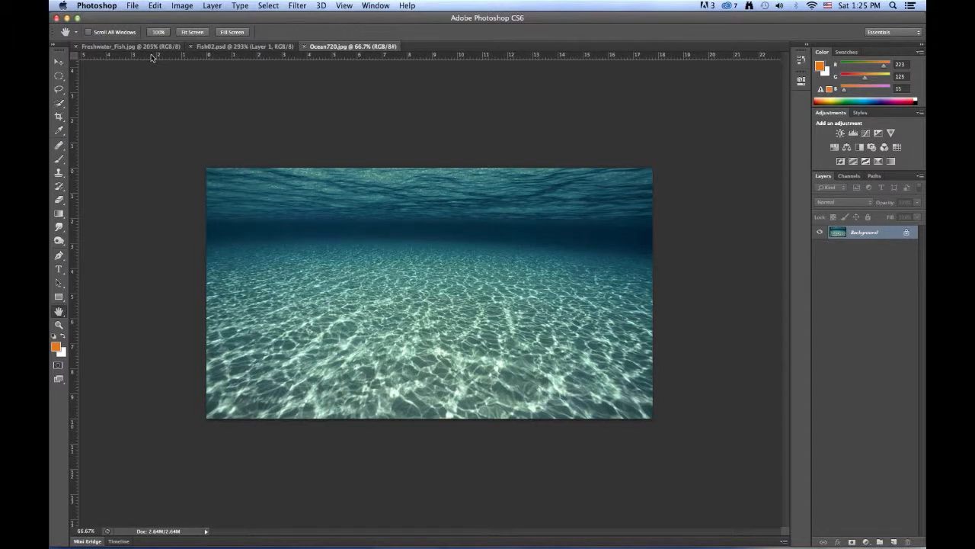
Quit Photoshop to return to the project folders in Finder.
{"action": "left_click", "coordinate": [108, 4]}
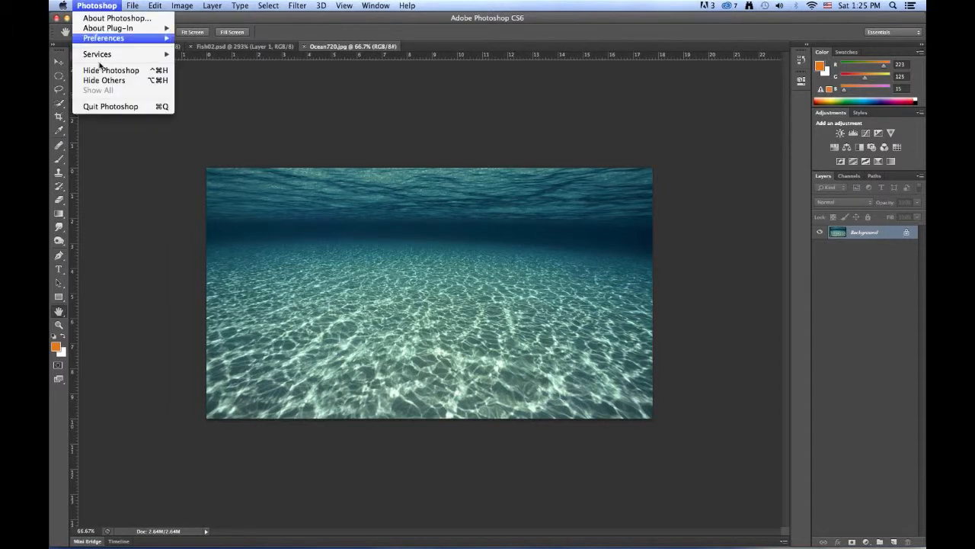
{"action": "left_click", "coordinate": [111, 106]}
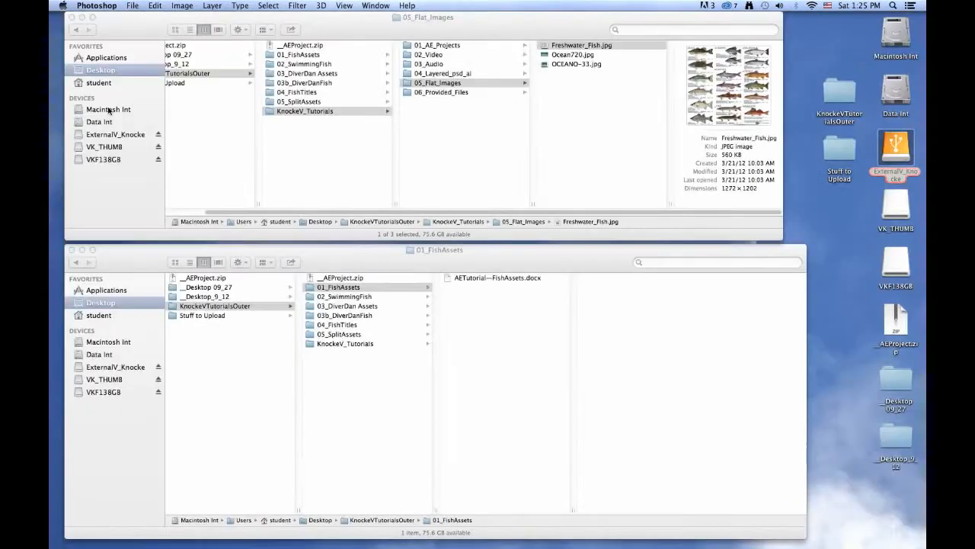